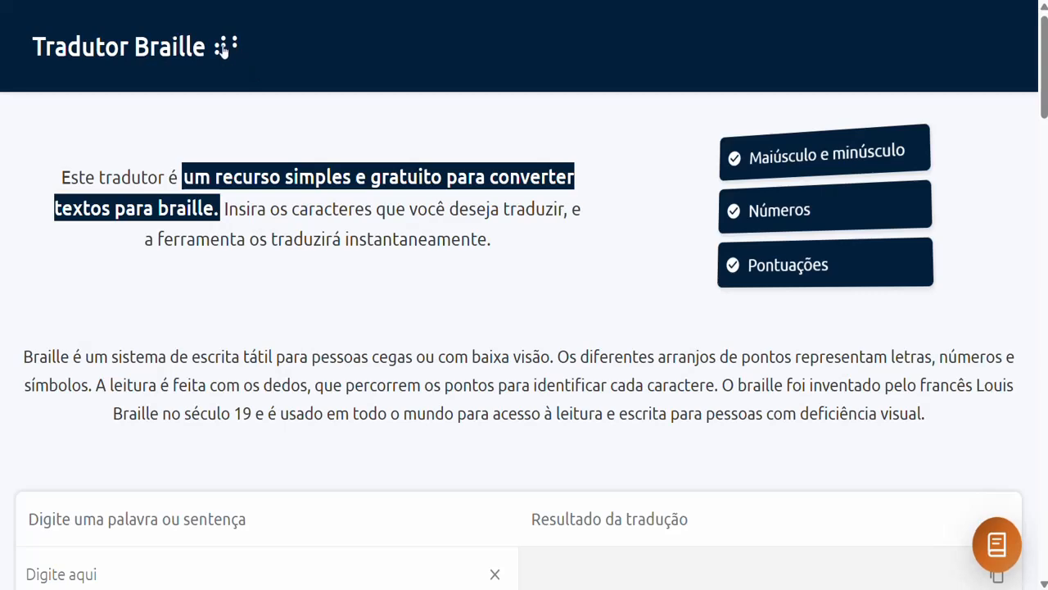
Enter a person's first name as the text to translate into Braille
scroll(389, 160, "down", 7)
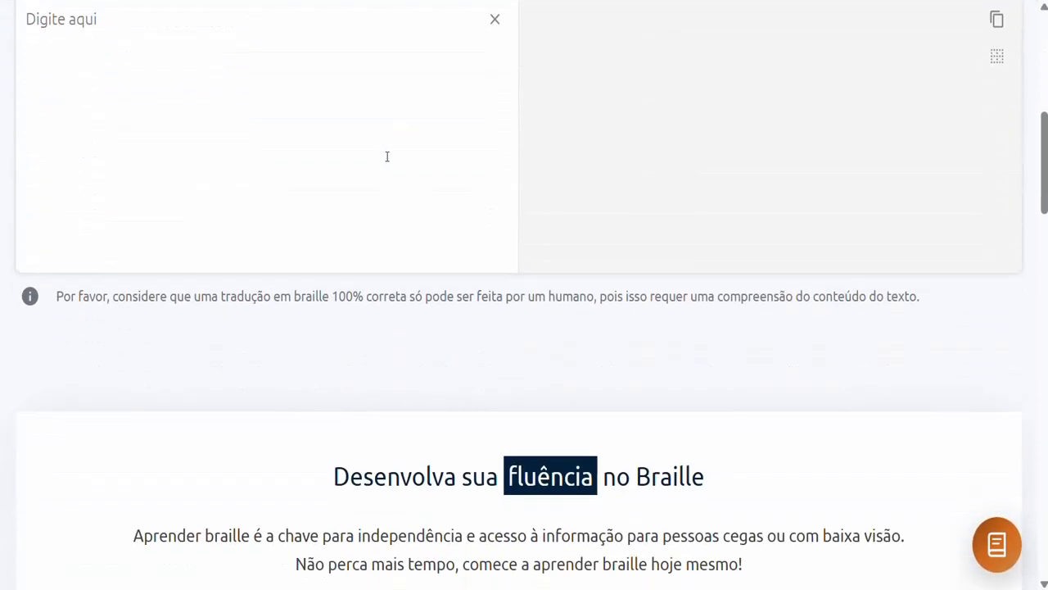
scroll(385, 156, "up", 2)
scroll(386, 156, "down", 1)
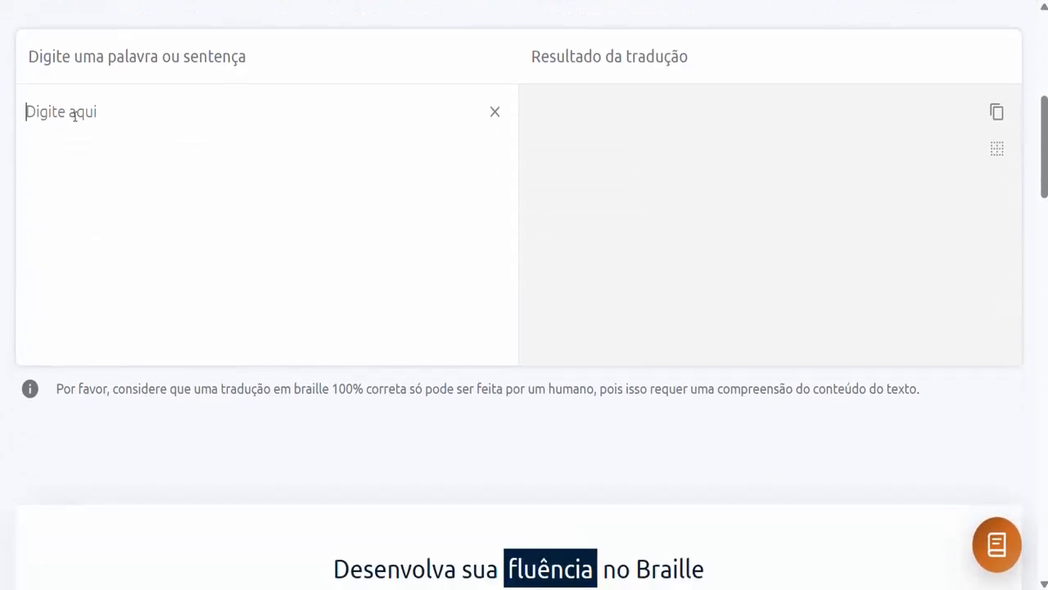
type("M")
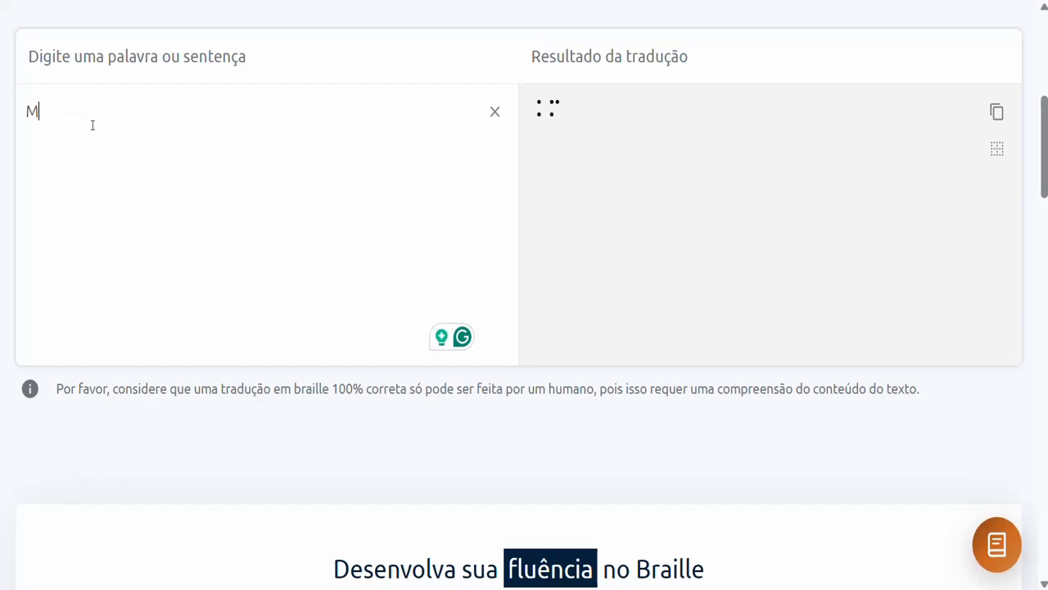
type("ate")
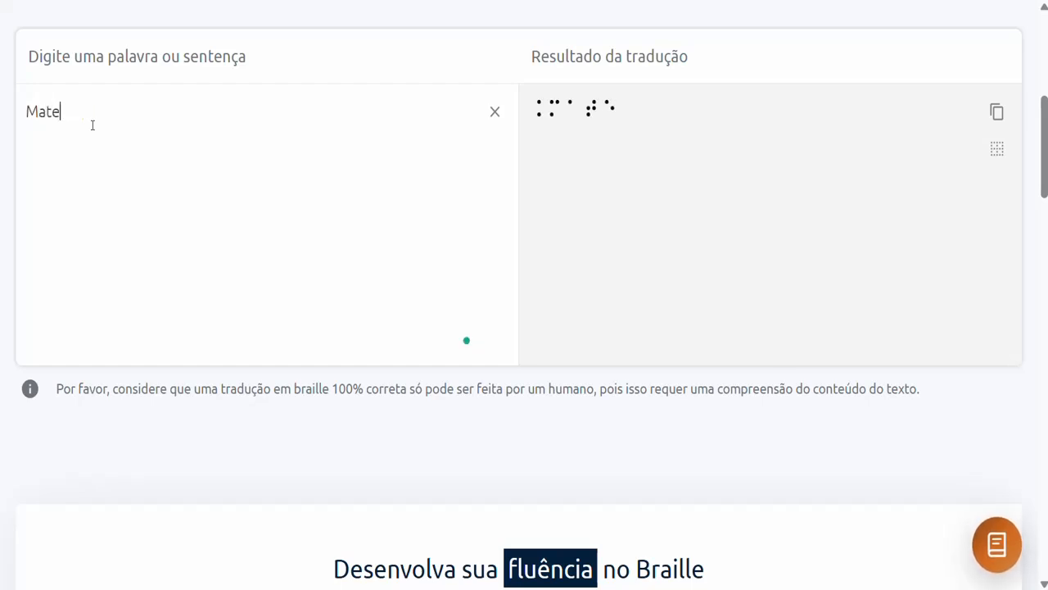
type("us")
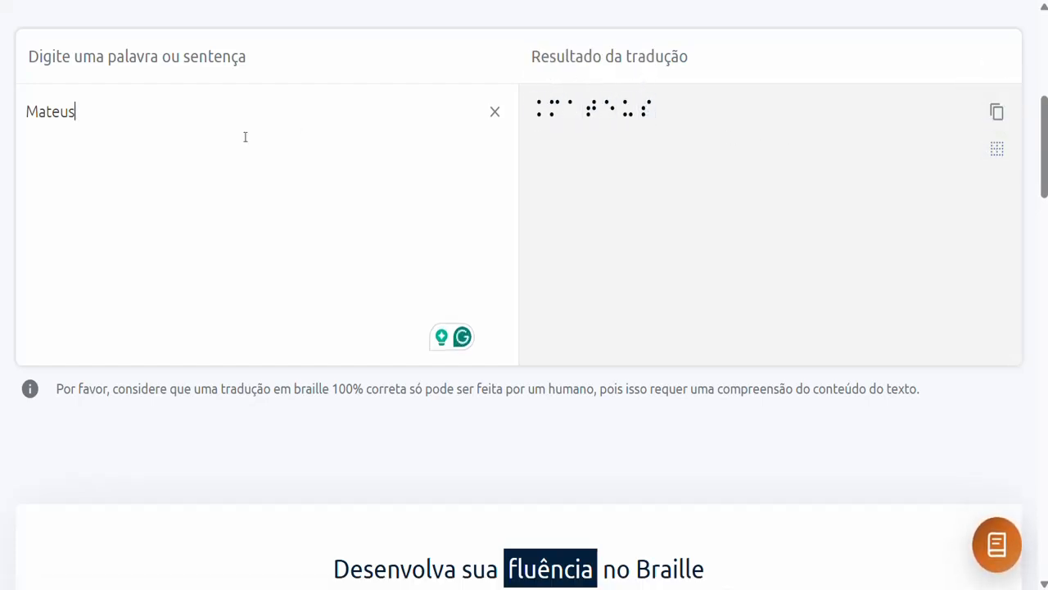
Try the translation of "ção" after the name and remove that extra text
type("ção")
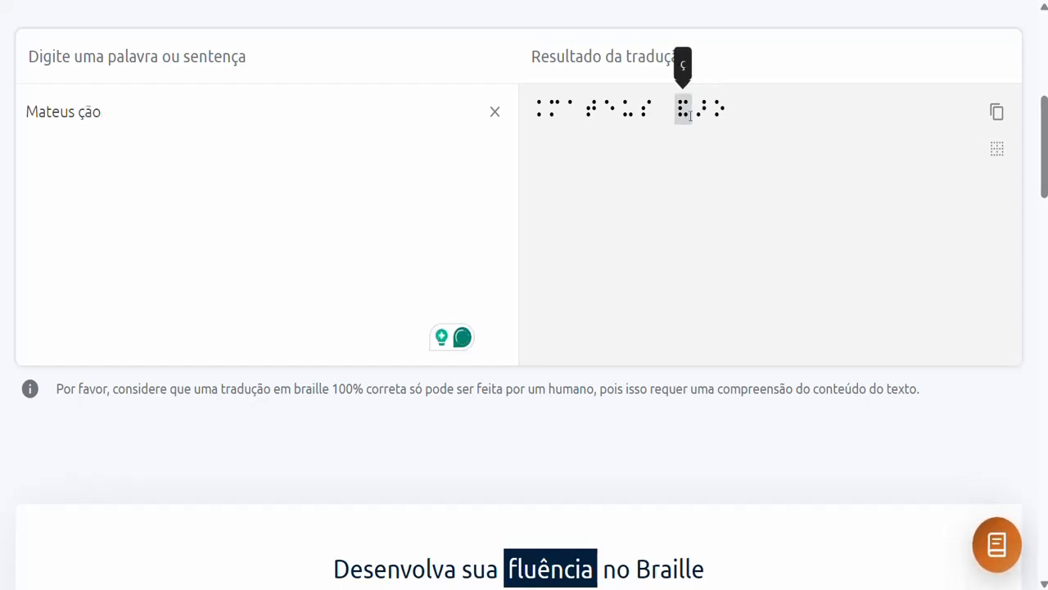
left_click_drag(103, 112, 76, 112)
key("BackSpace")
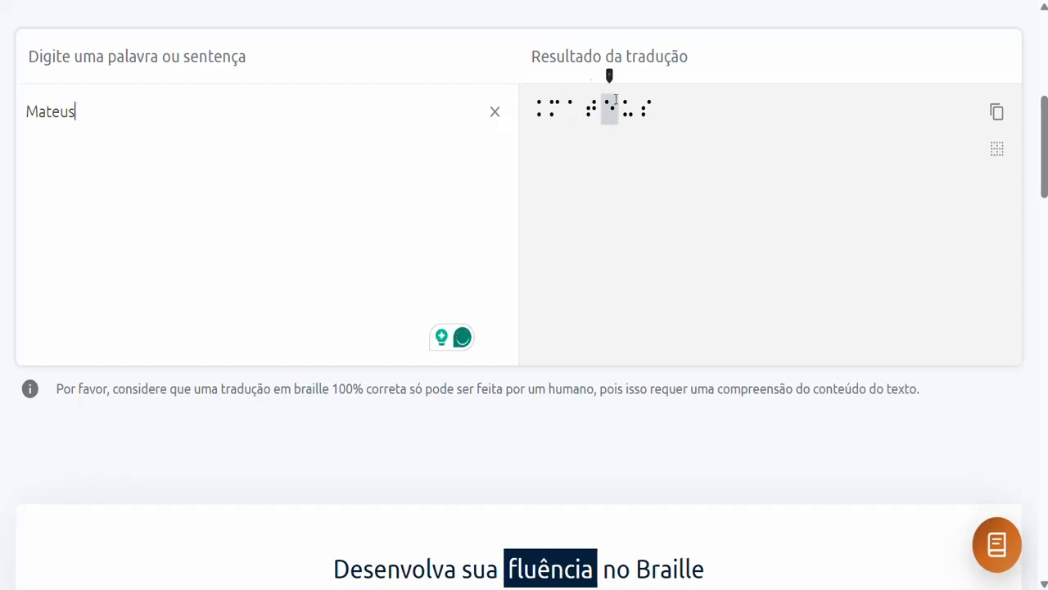
Copy the Braille translation of the name and switch to the blank document in Inkscape
left_click(998, 115)
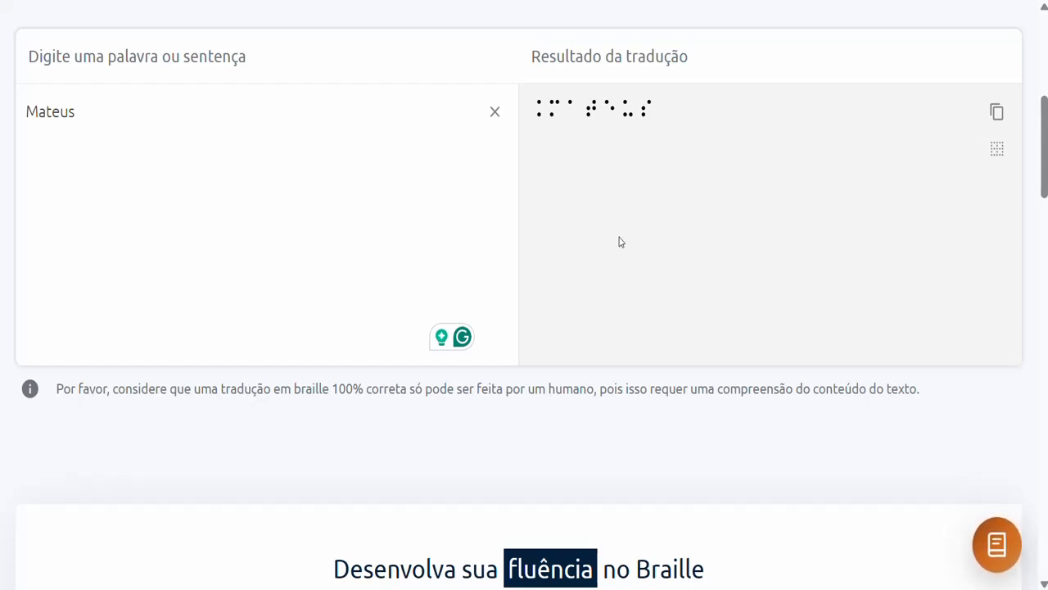
mouse_move(568, 588)
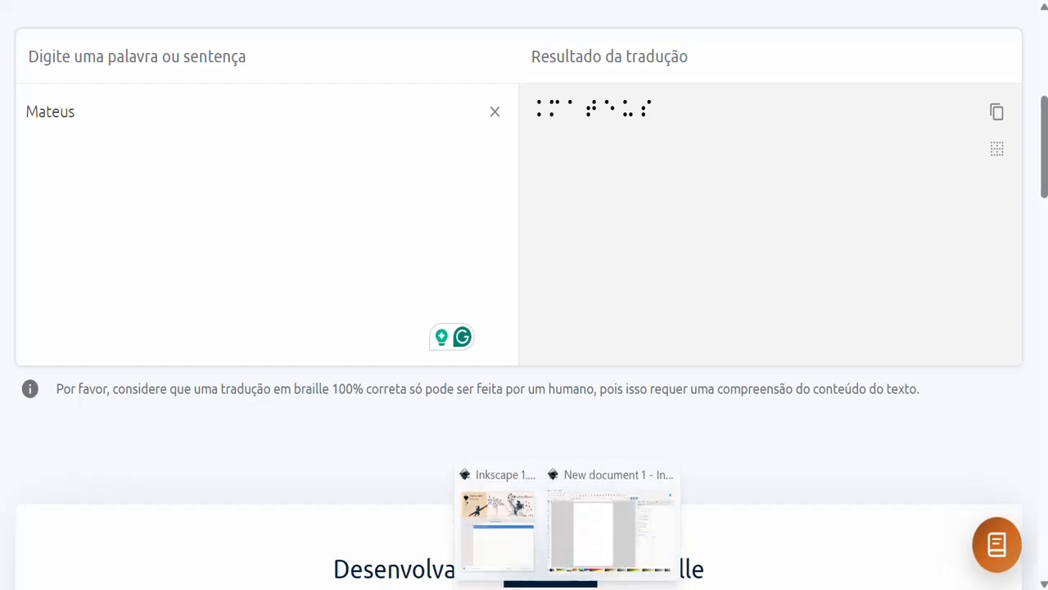
mouse_move(594, 531)
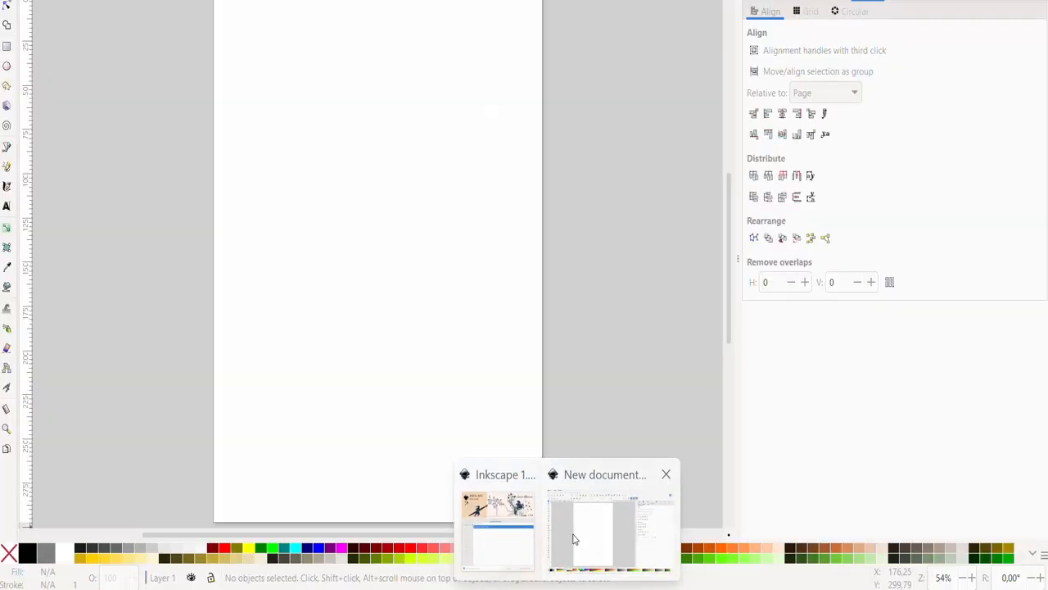
left_click(573, 539)
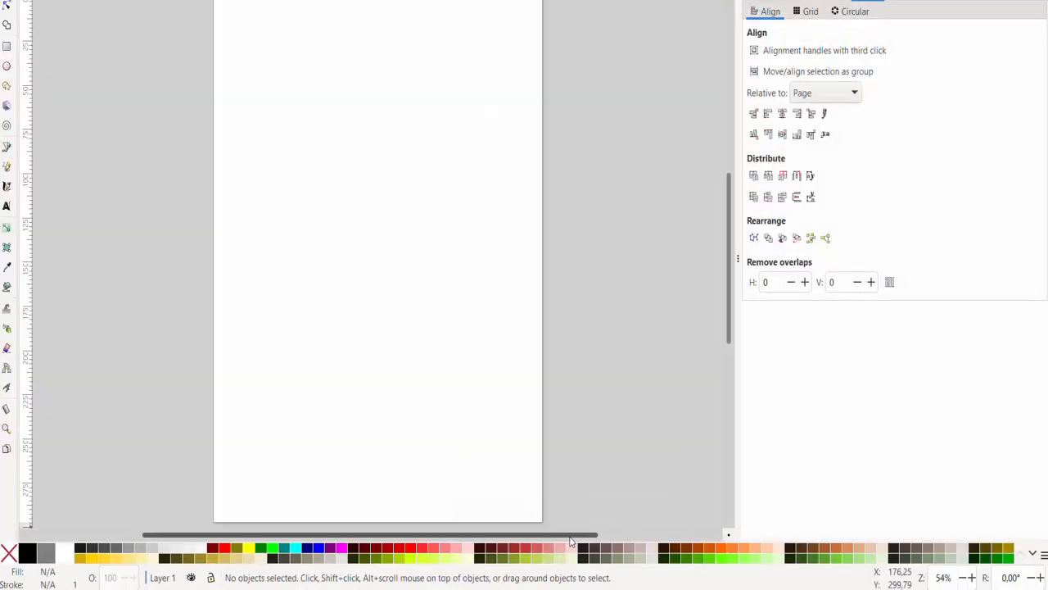
mouse_move(568, 588)
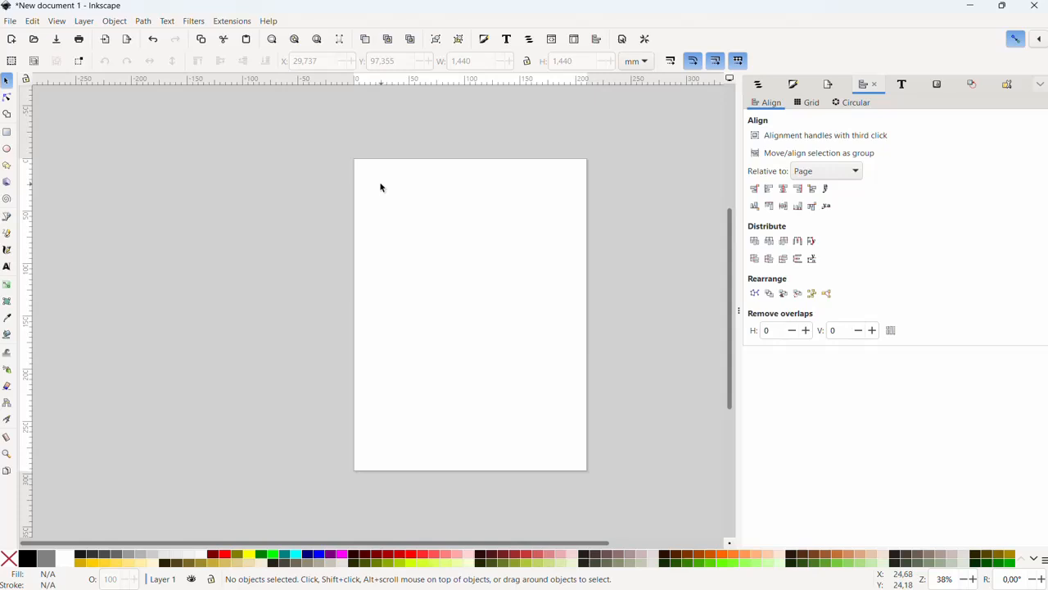
Draw a rectangle about 14 by 15.5 mm in the page's upper-left area and set both corner radii to 0
left_click(6, 150)
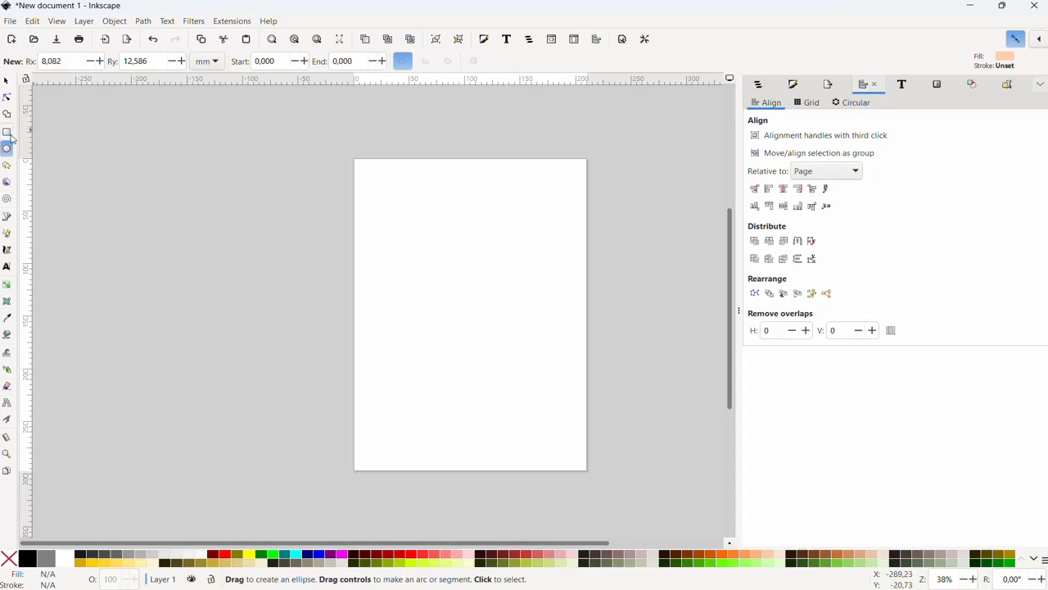
left_click(7, 132)
scroll(404, 210, "up", 5, "ctrl")
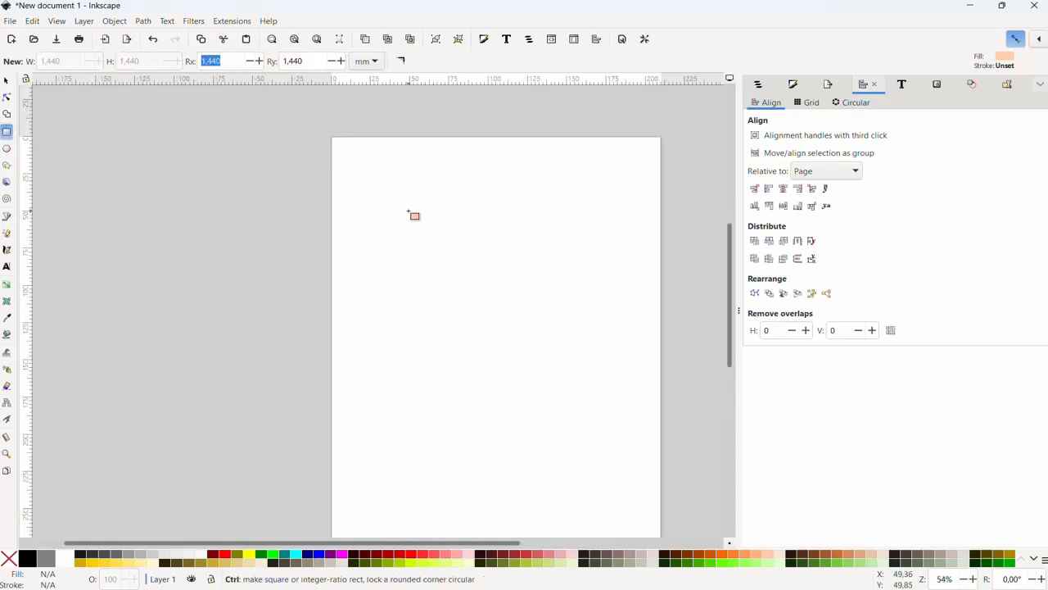
scroll(402, 208, "down", 2, "ctrl")
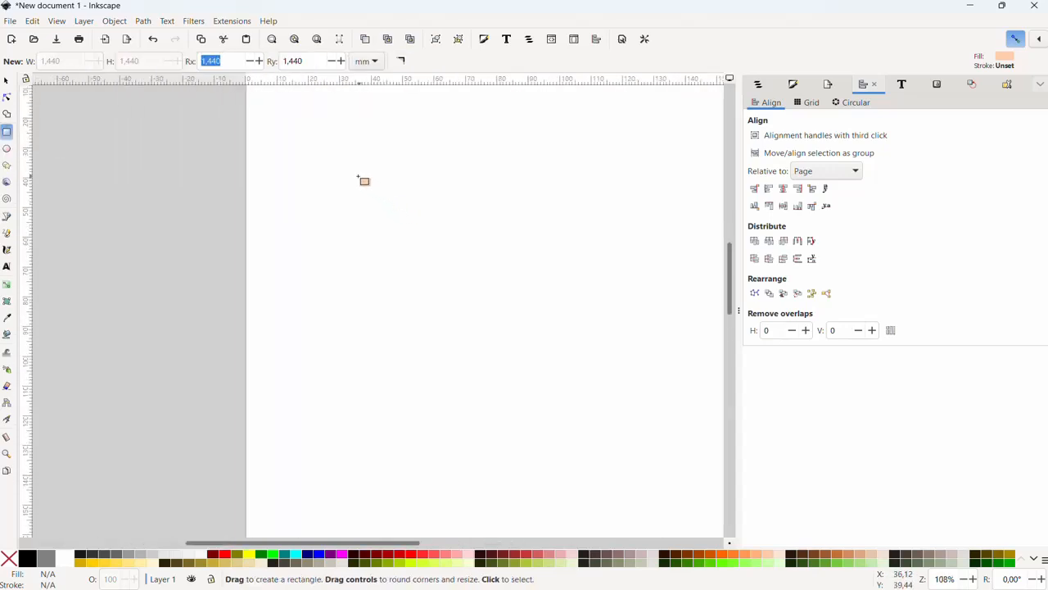
left_click_drag(315, 173, 360, 219)
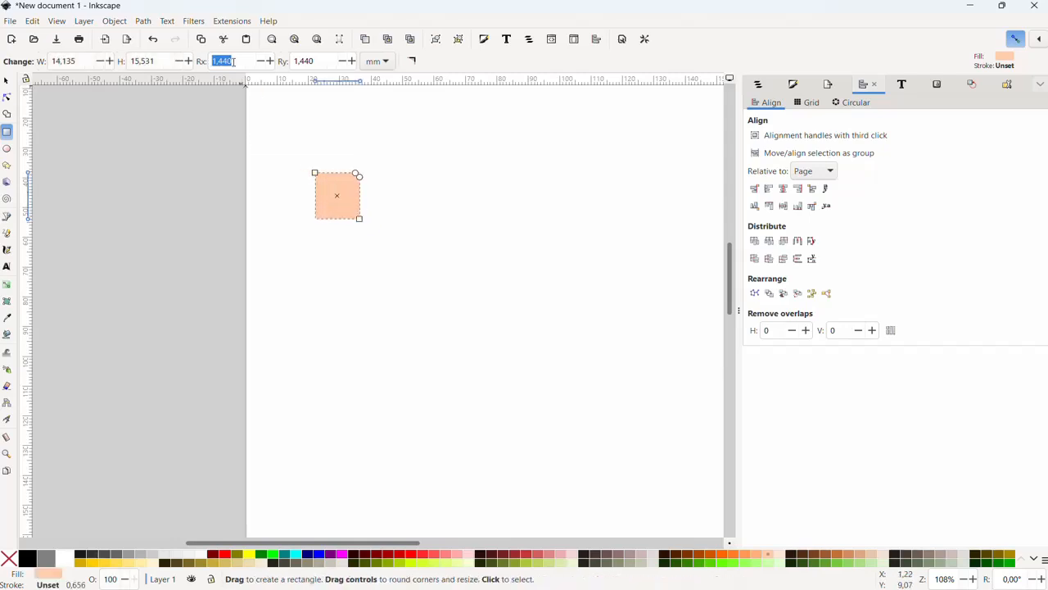
type("0")
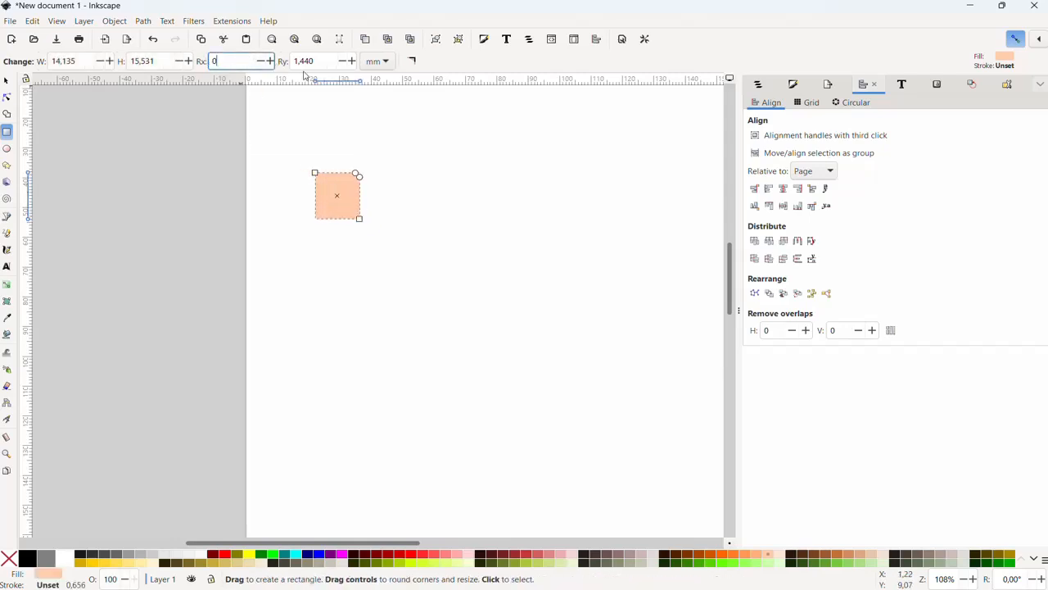
key("Tab")
type("0")
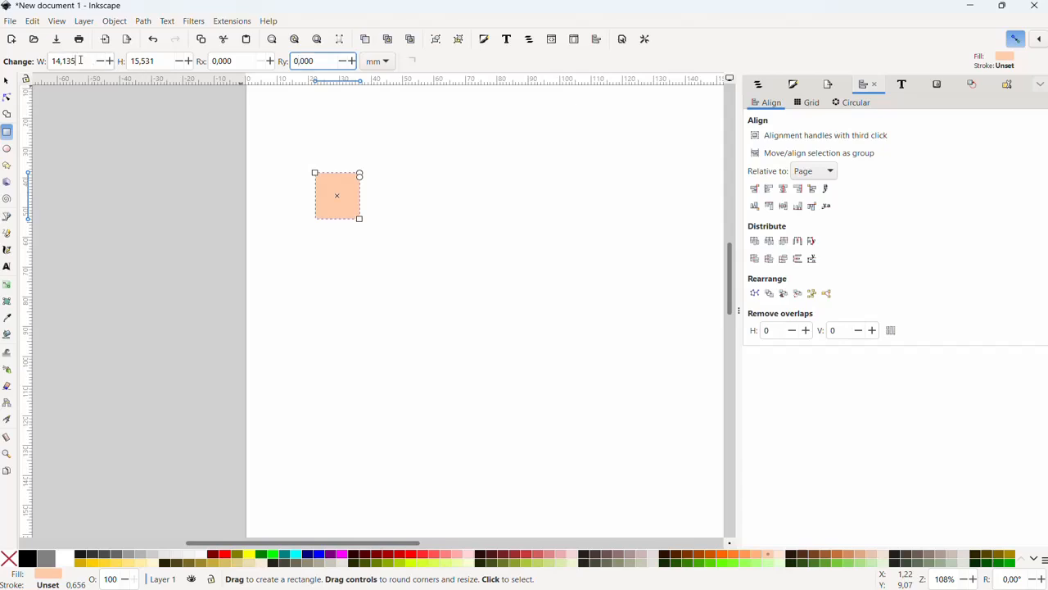
Set the rectangle's width and height to 1,44 mm each
left_click_drag(91, 62, 41, 68)
type("1,")
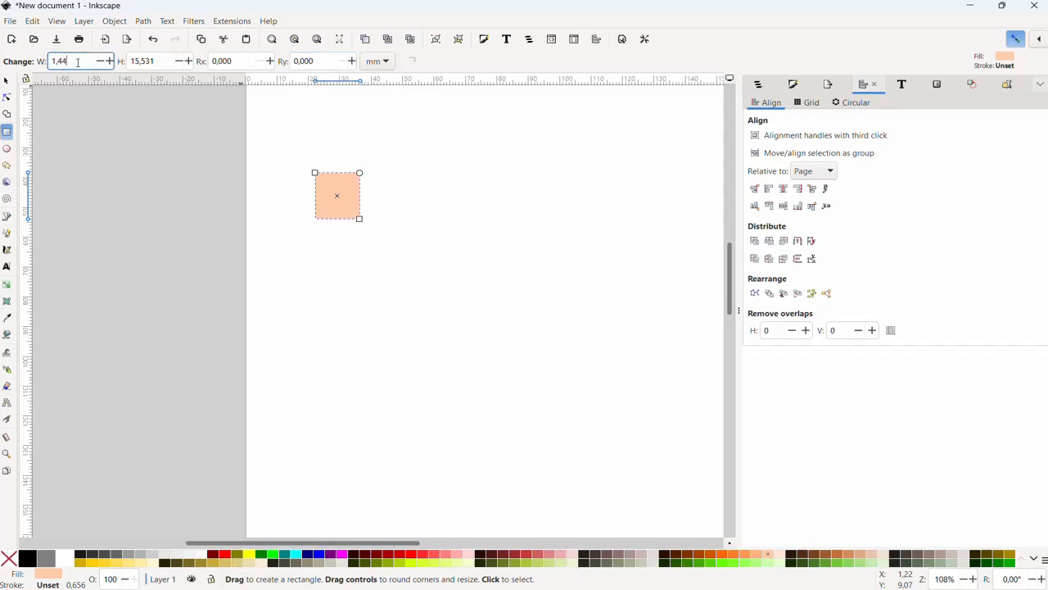
type("44")
key("Tab")
type("1,")
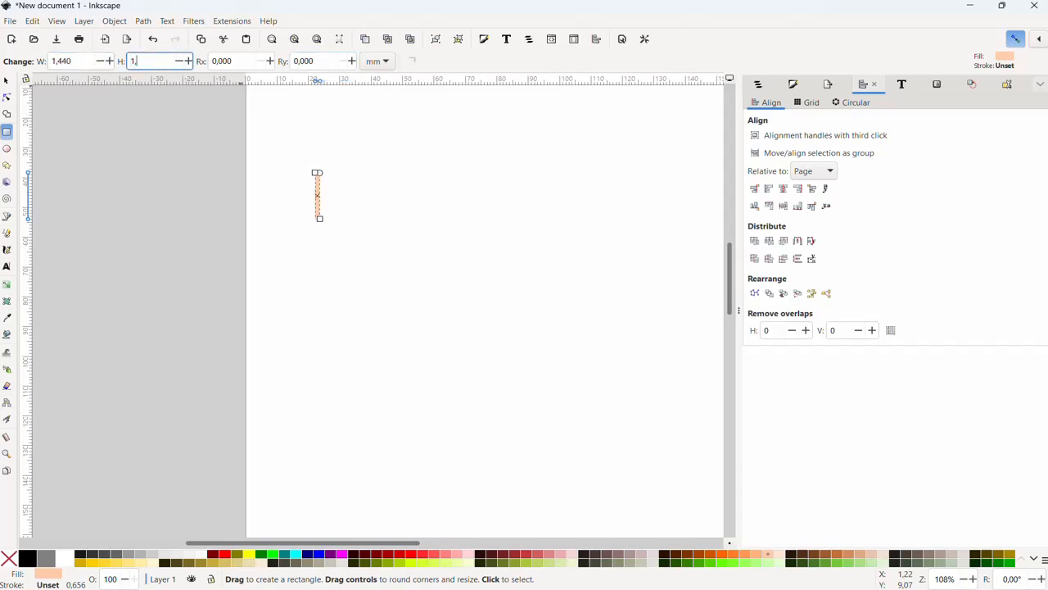
type("44")
key("Tab")
scroll(303, 179, "up", 8, "ctrl")
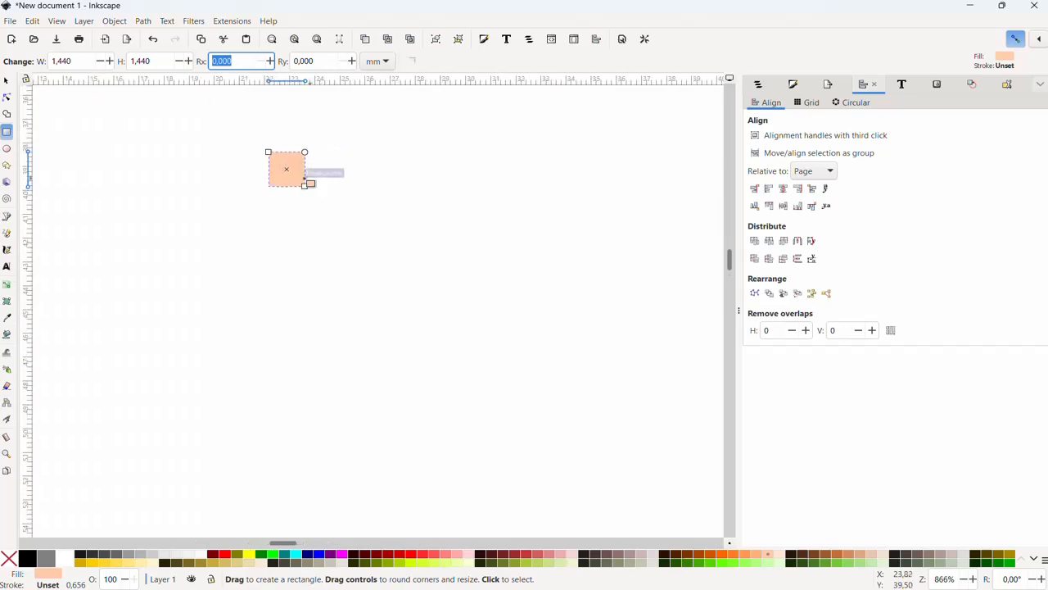
scroll(283, 188, "down", 2)
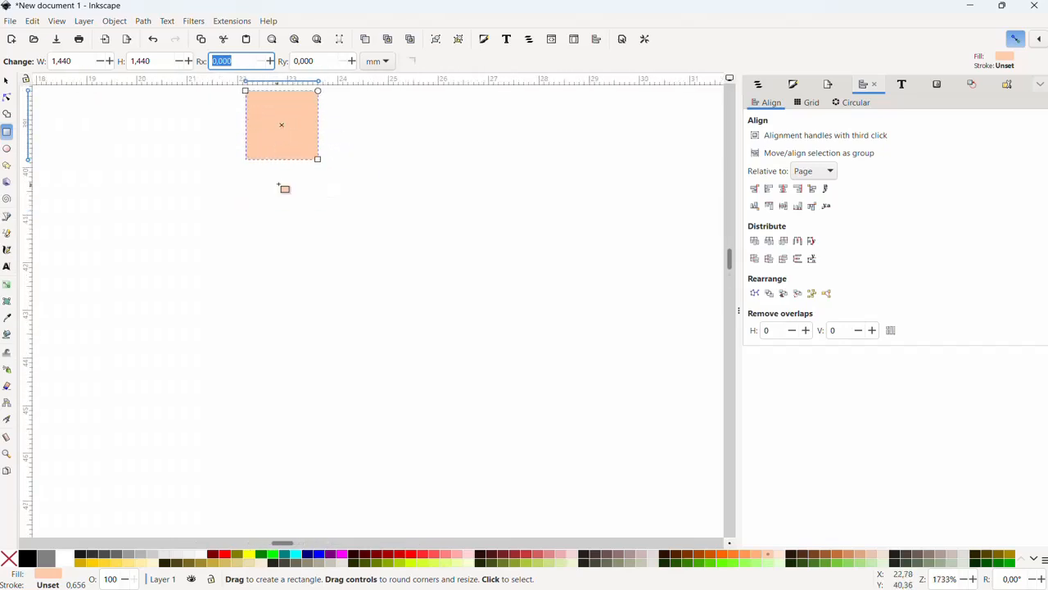
scroll(281, 149, "down", 3, "ctrl")
middle_click_drag(320, 136, 327, 218)
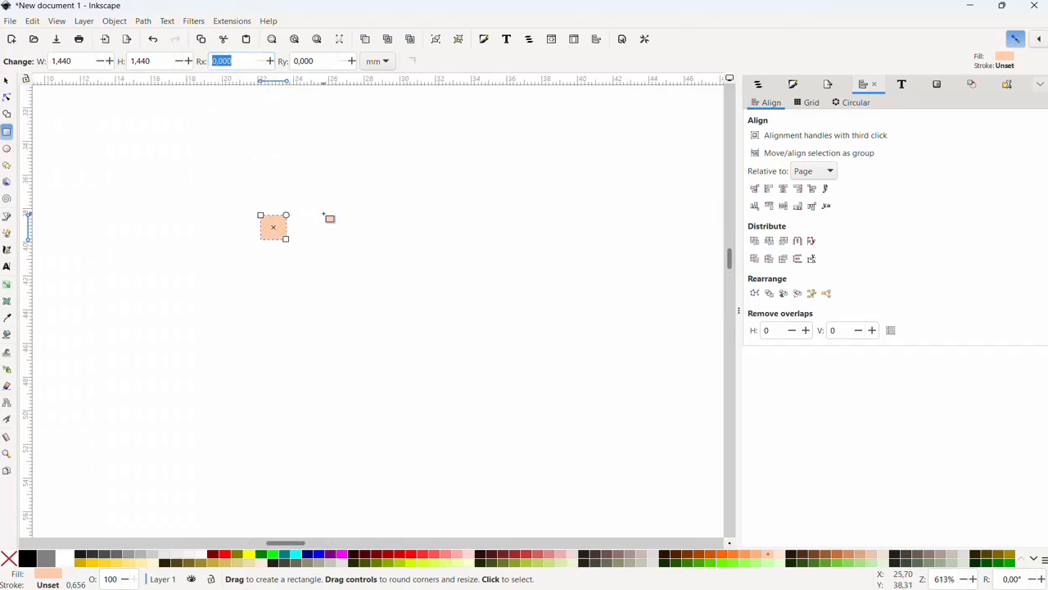
Select the Braille result on the translator page, return to Inkscape and try to paste it directly onto the canvas
key("alt+Tab")
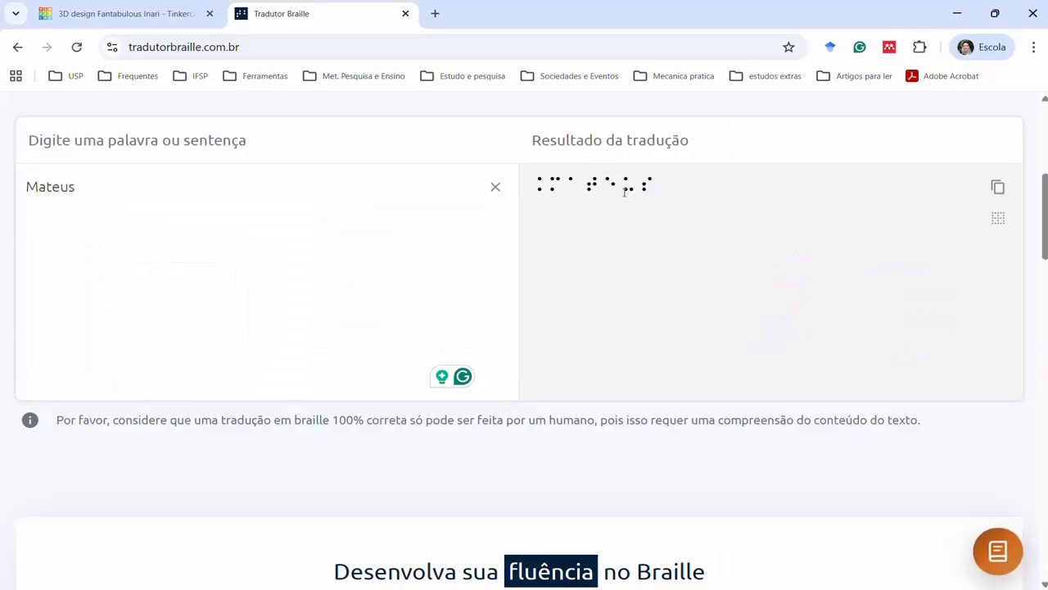
double_click(565, 185)
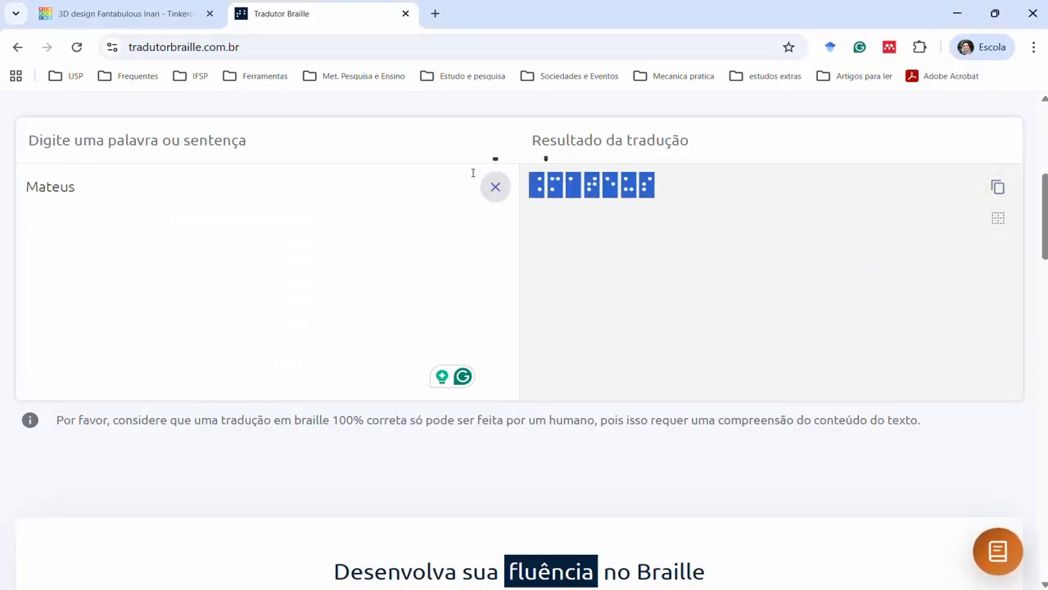
key("alt+Tab")
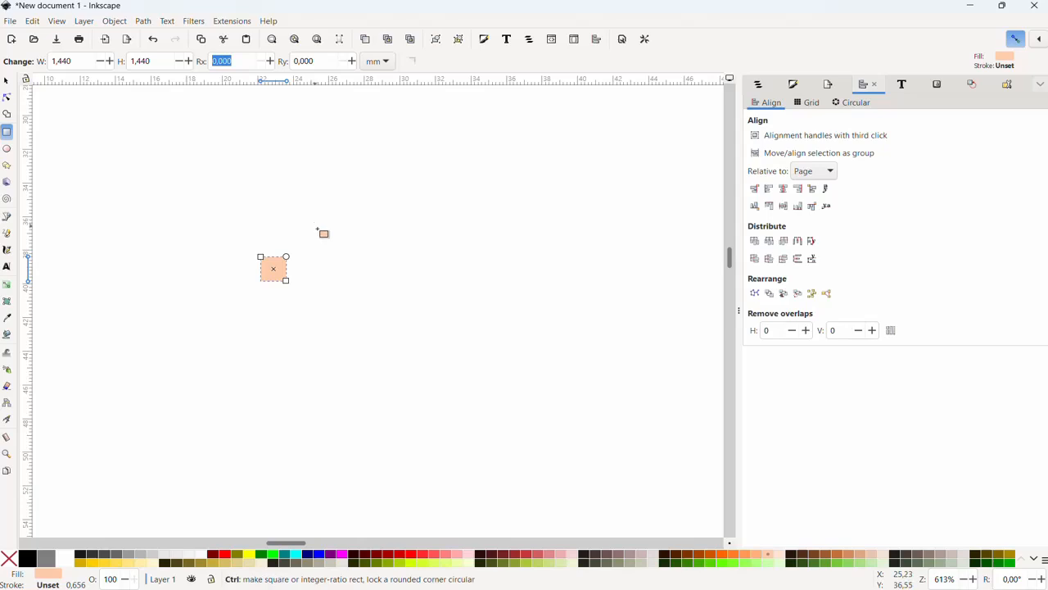
key("ctrl+v")
scroll(324, 244, "up", 4)
scroll(324, 244, "up", 1, "ctrl")
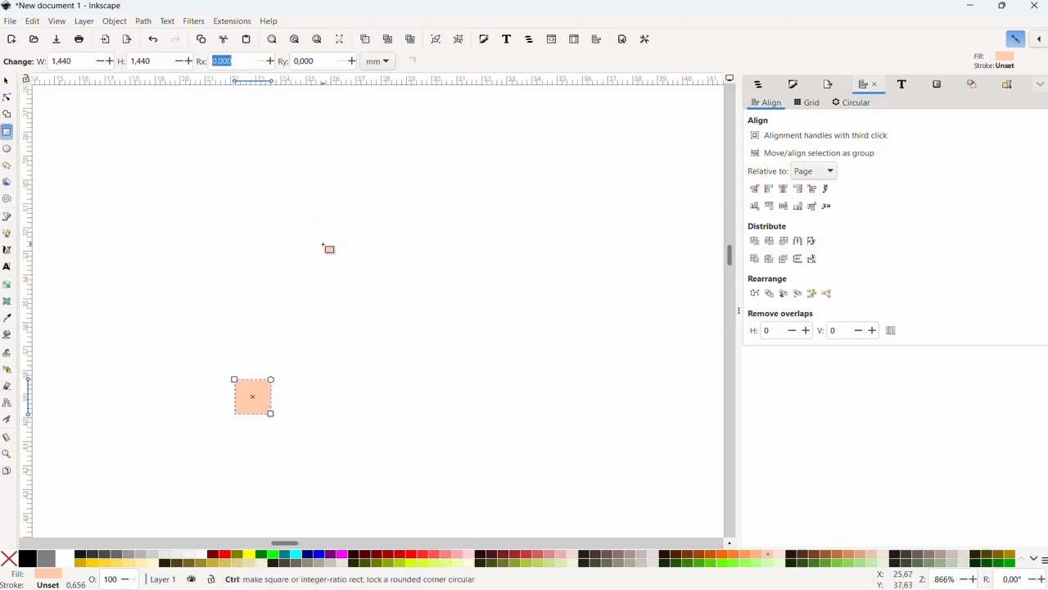
scroll(324, 244, "down", 6, "ctrl")
left_click(324, 244)
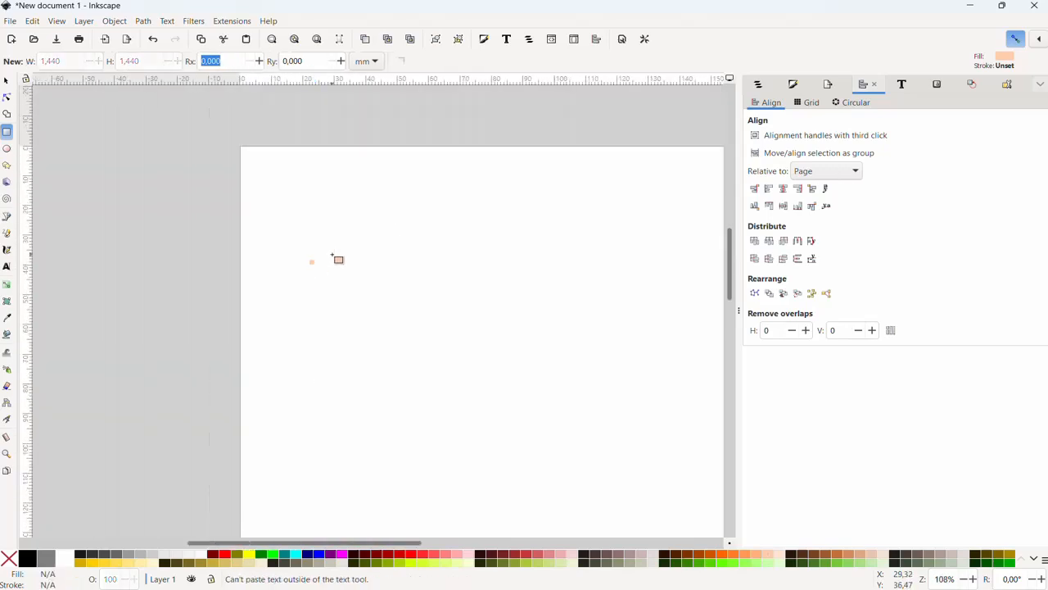
key("s")
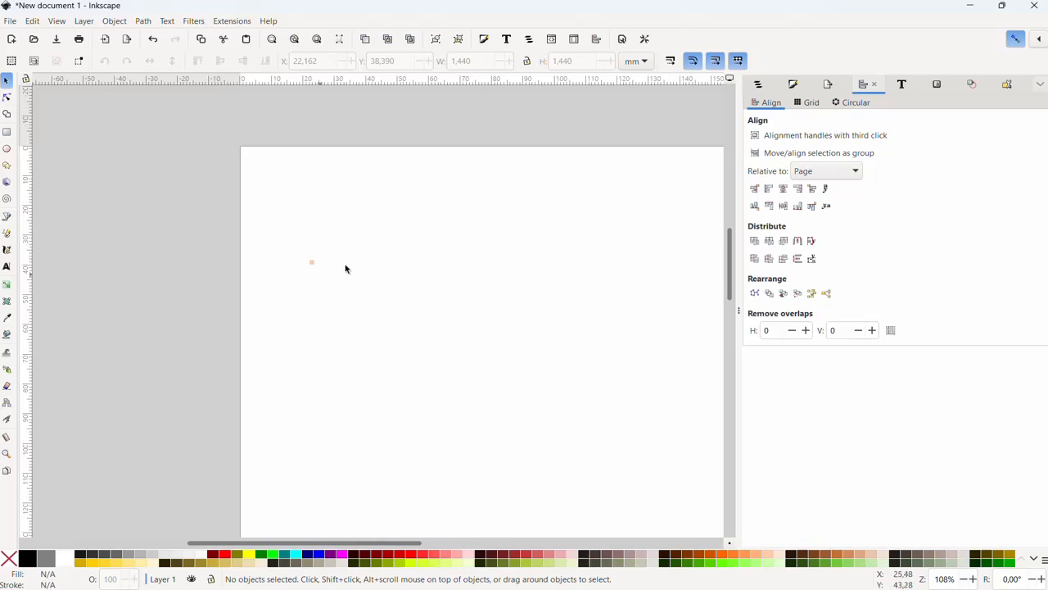
right_click(346, 269)
left_click(382, 281)
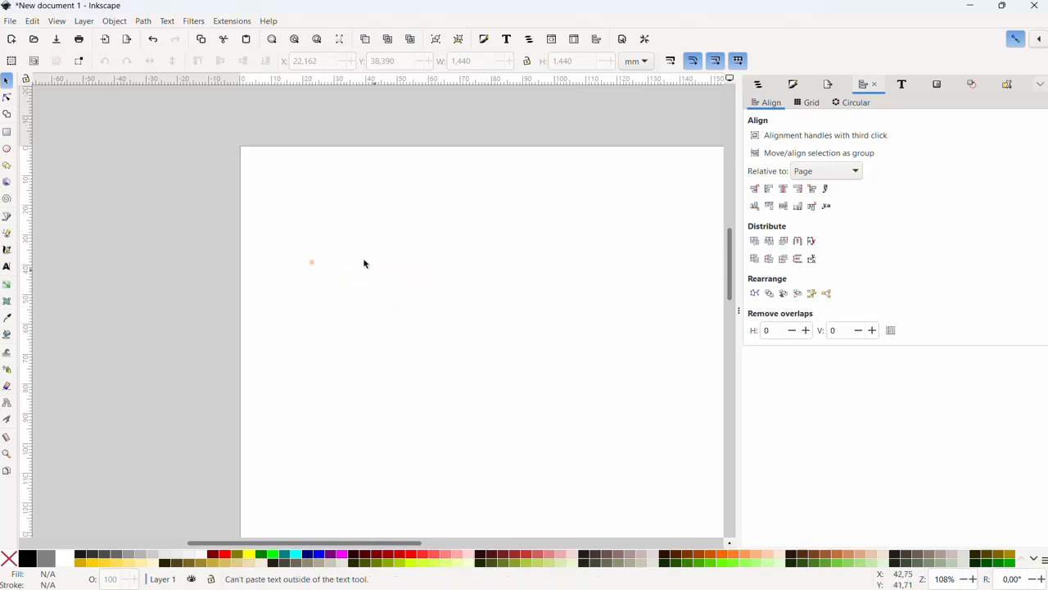
Copy the Braille result from the translator again and paste it into a new text object above the small square in Inkscape
key("alt+Tab")
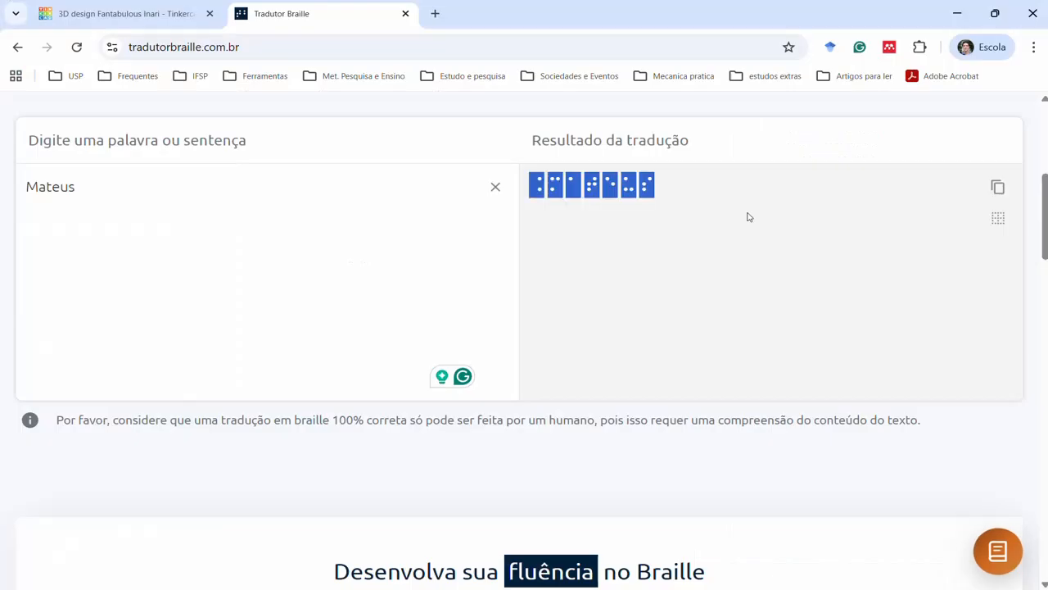
left_click(997, 187)
key("alt+Tab")
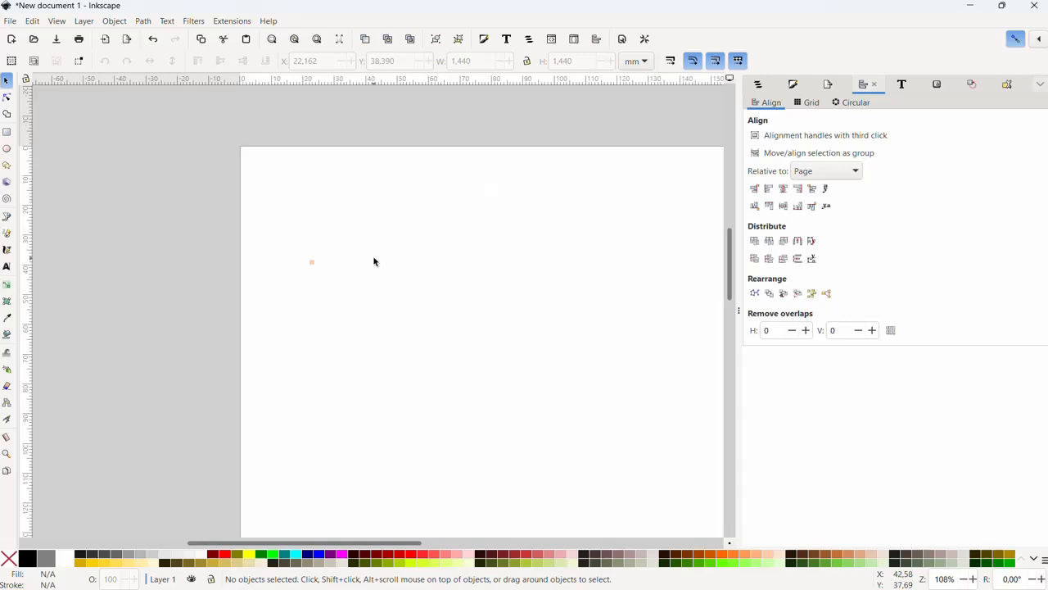
key("ctrl+v")
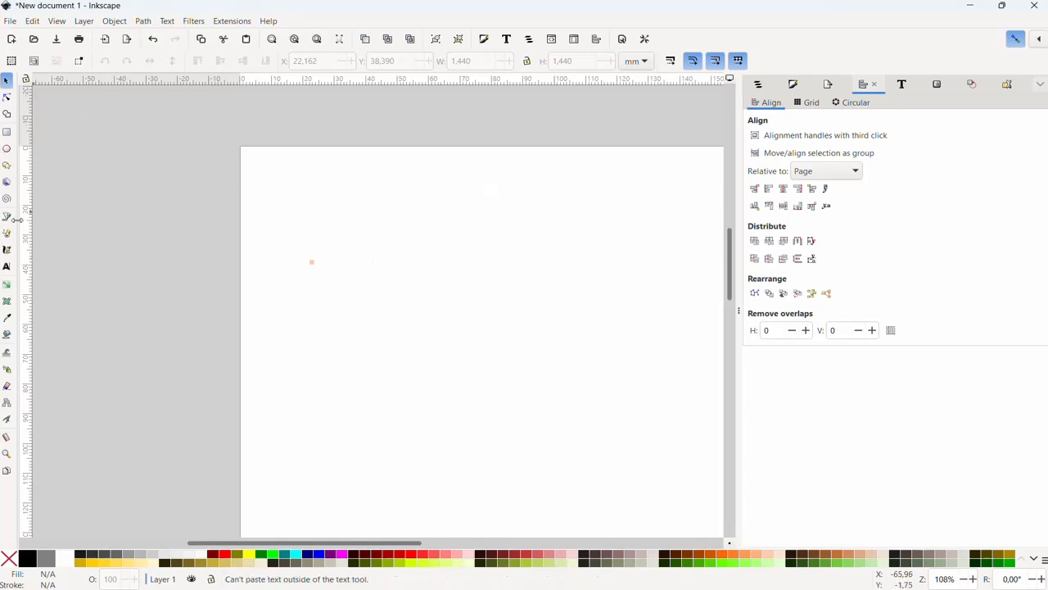
left_click(6, 266)
left_click(339, 250)
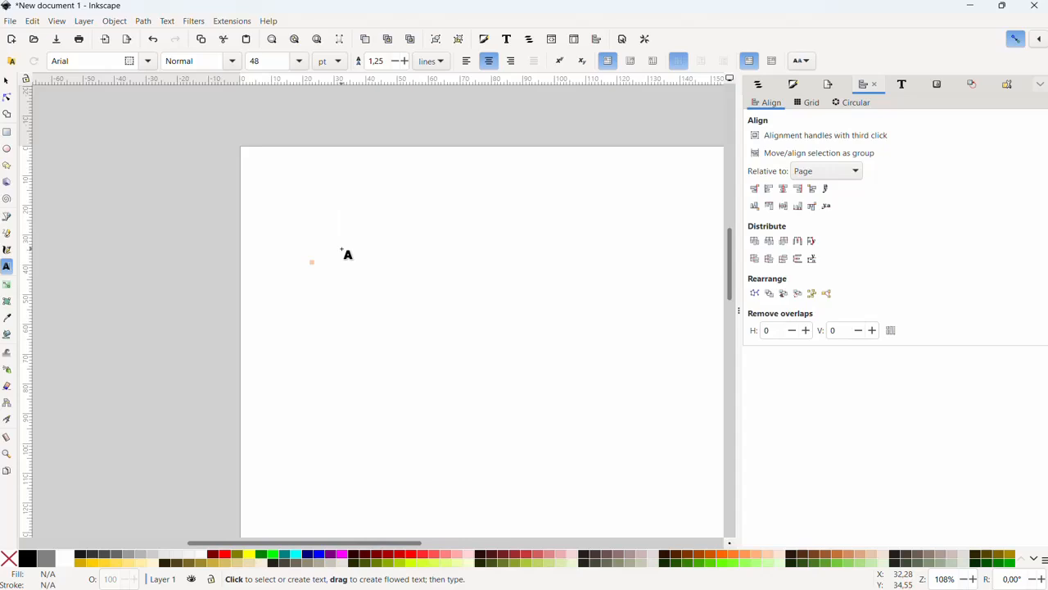
key("ctrl+v")
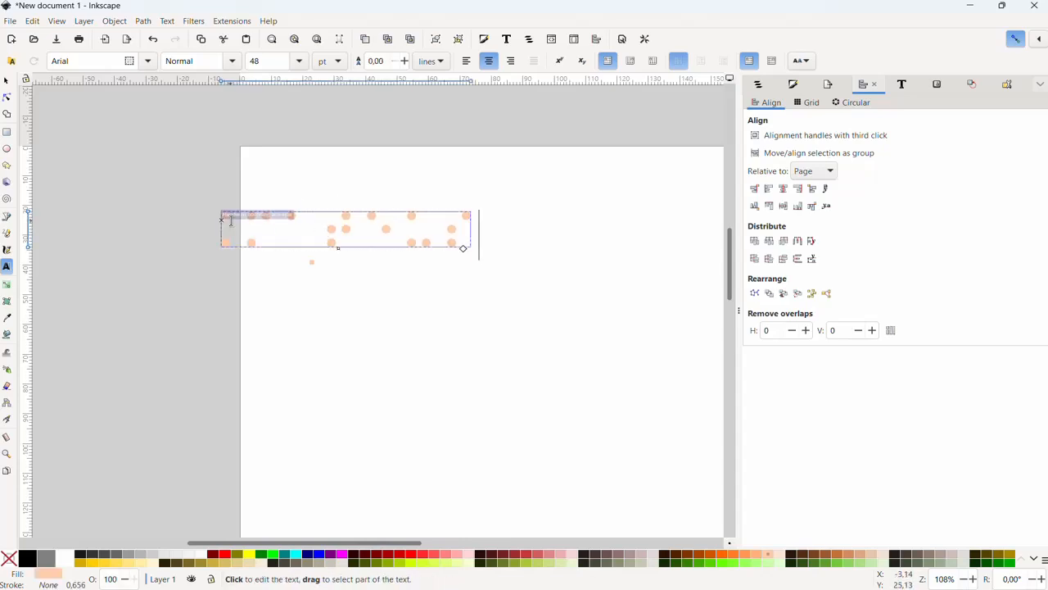
Finish editing the Braille text, select it as an object and fill it with black
left_click(204, 202)
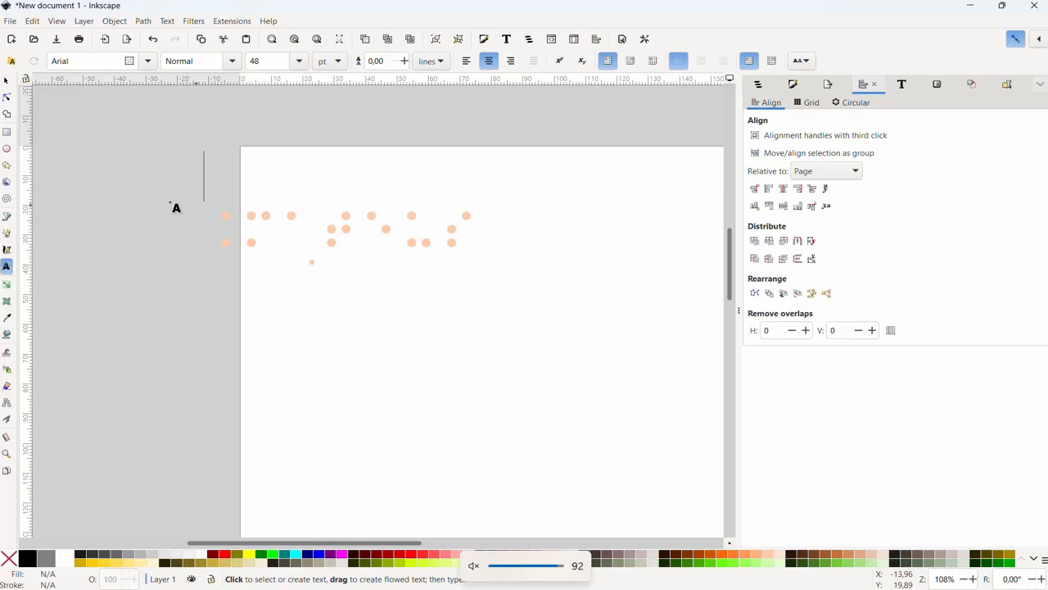
left_click(5, 80)
left_click_drag(190, 172, 504, 262)
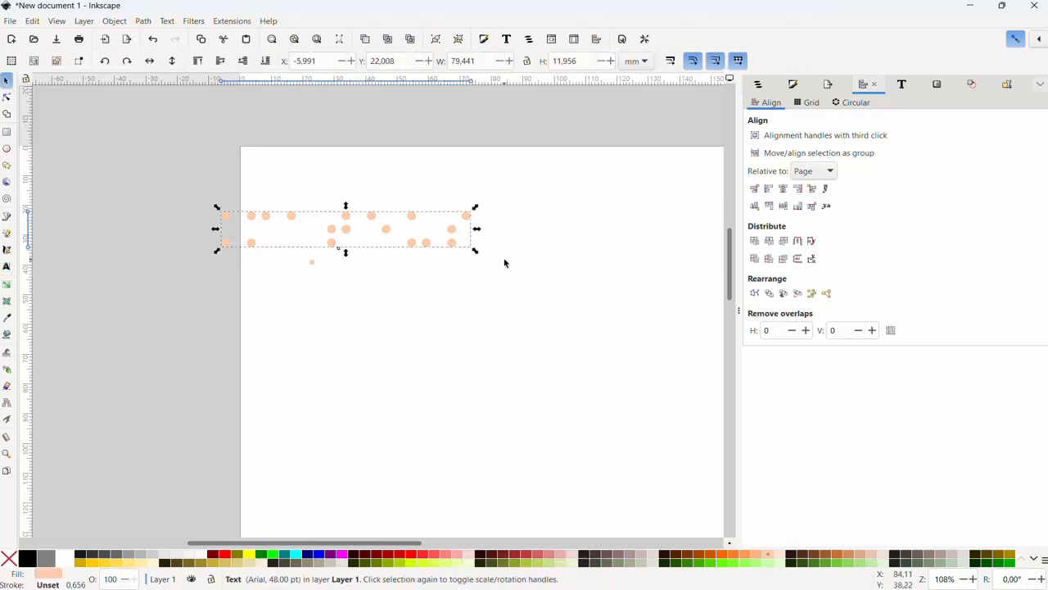
left_click(28, 559)
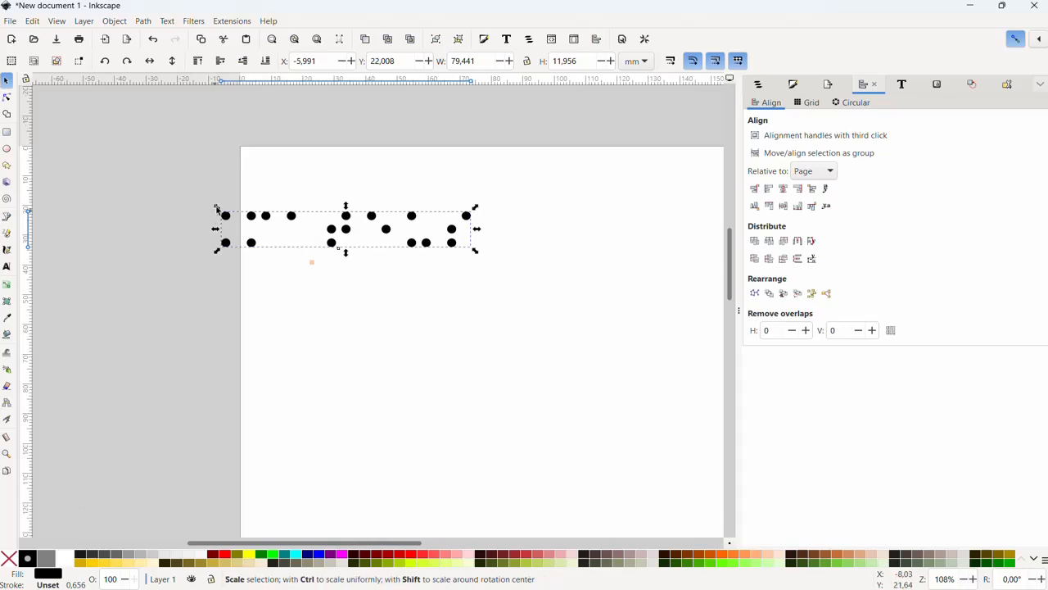
Scale the Braille text down to about 36.5 by 5.5 mm and place its first dot over the reference square
left_click_drag(216, 208, 324, 274)
scroll(311, 271, "up", 6, "ctrl")
scroll(431, 195, "down", 1, "ctrl")
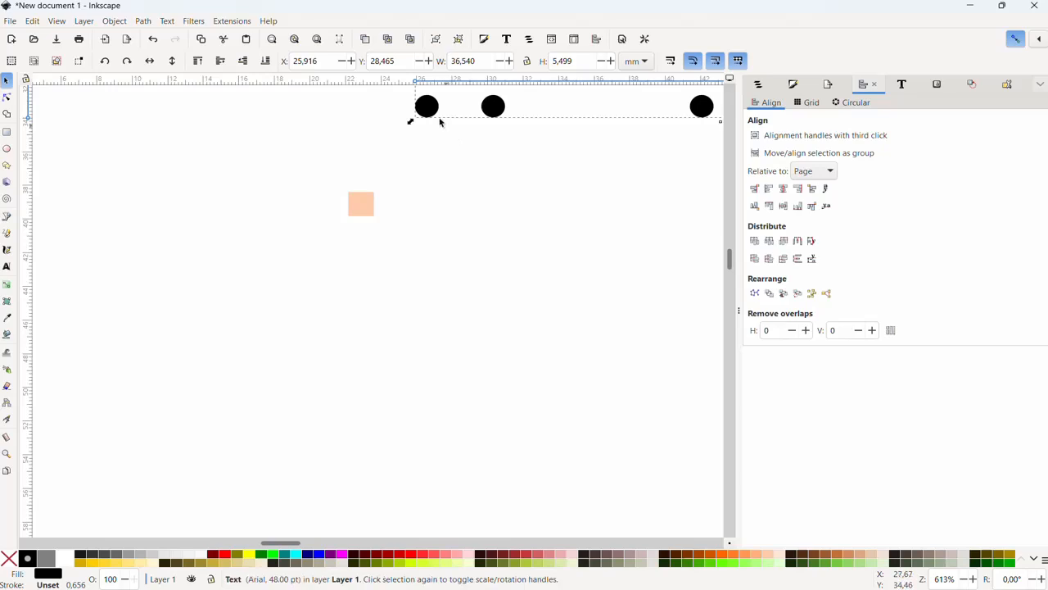
left_click_drag(422, 116, 369, 303)
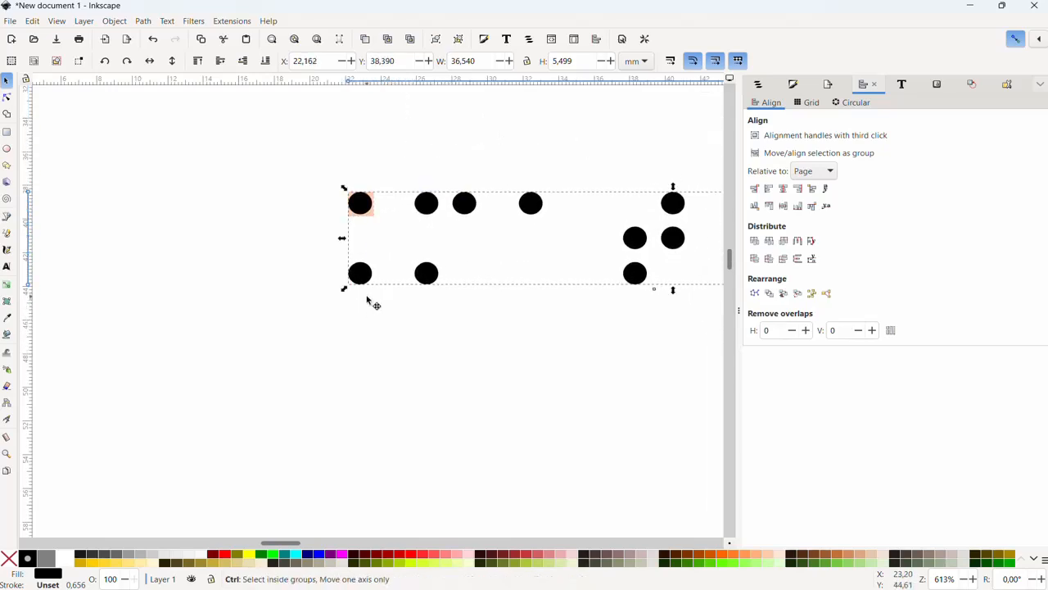
Enlarge the Braille text to about 40.3 by 5.7 mm and move its first dot back over the reference square
scroll(391, 288, "up", 2, "ctrl")
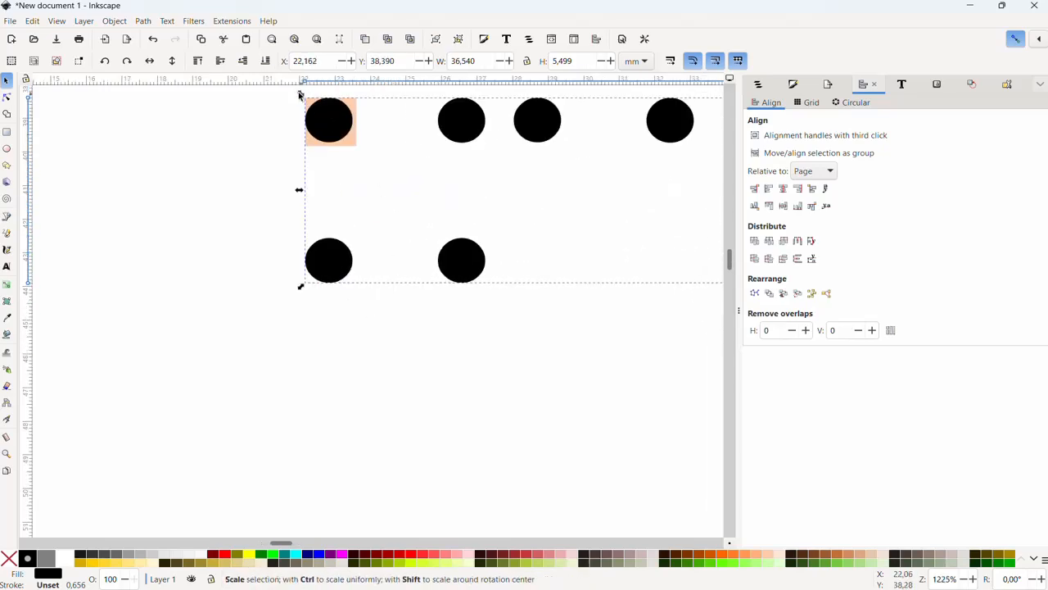
left_click_drag(300, 94, 168, 87)
left_click_drag(357, 121, 498, 138)
scroll(352, 135, "up", 1, "ctrl")
scroll(352, 135, "up", 4, "ctrl")
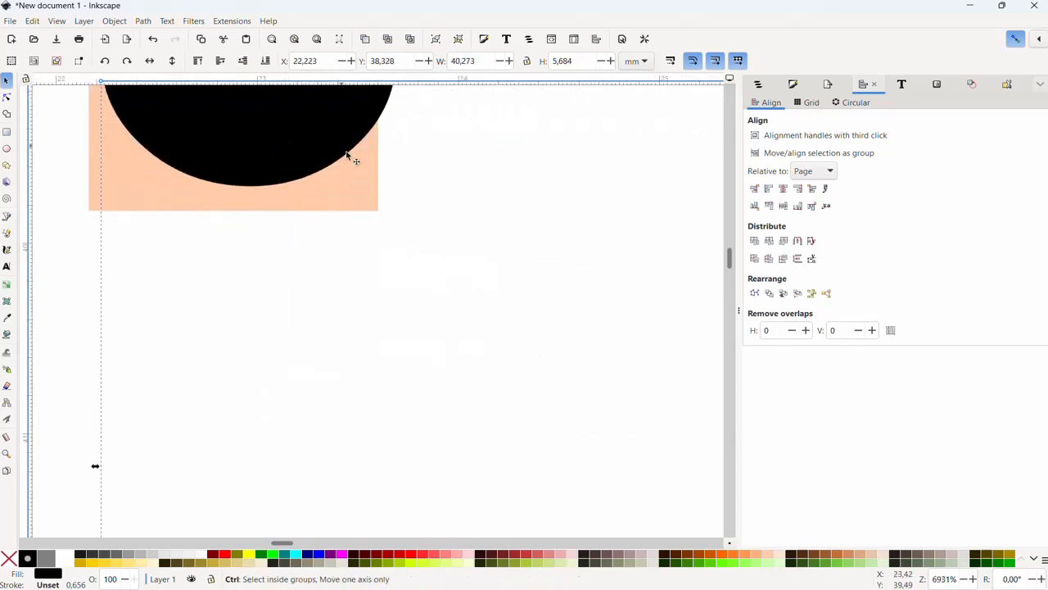
Refine the Braille text to about 39.2 by 5.8 mm to match a dot to the square, and move it just beside the square
scroll(348, 153, "down", 2, "ctrl")
middle_click_drag(389, 173, 440, 334)
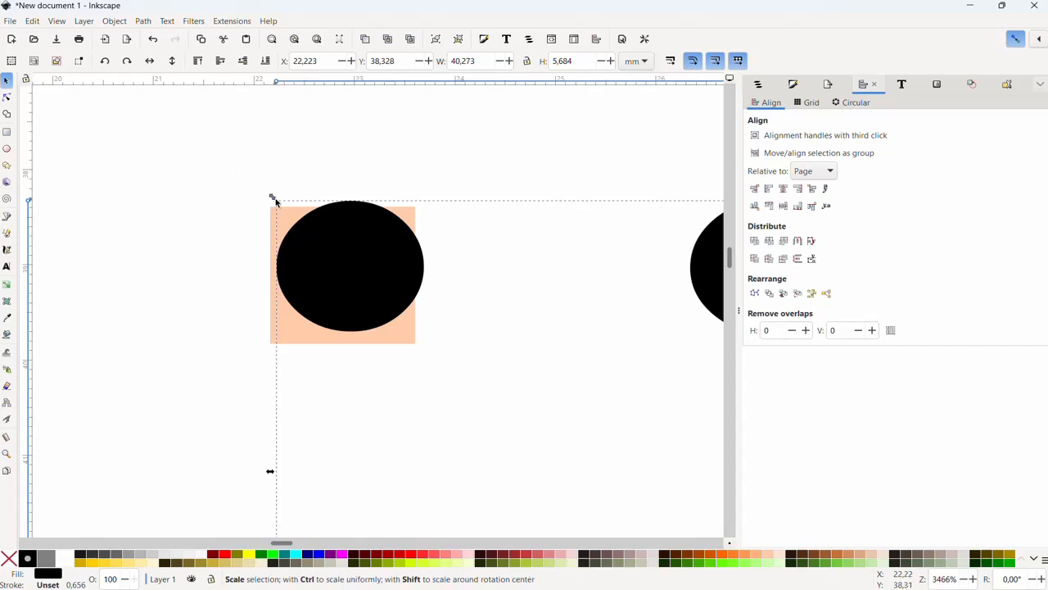
left_click_drag(272, 197, 237, 168)
left_click_drag(323, 268, 352, 300)
left_click_drag(268, 205, 290, 230)
left_click_drag(435, 290, 300, 236)
left_click_drag(354, 275, 517, 287)
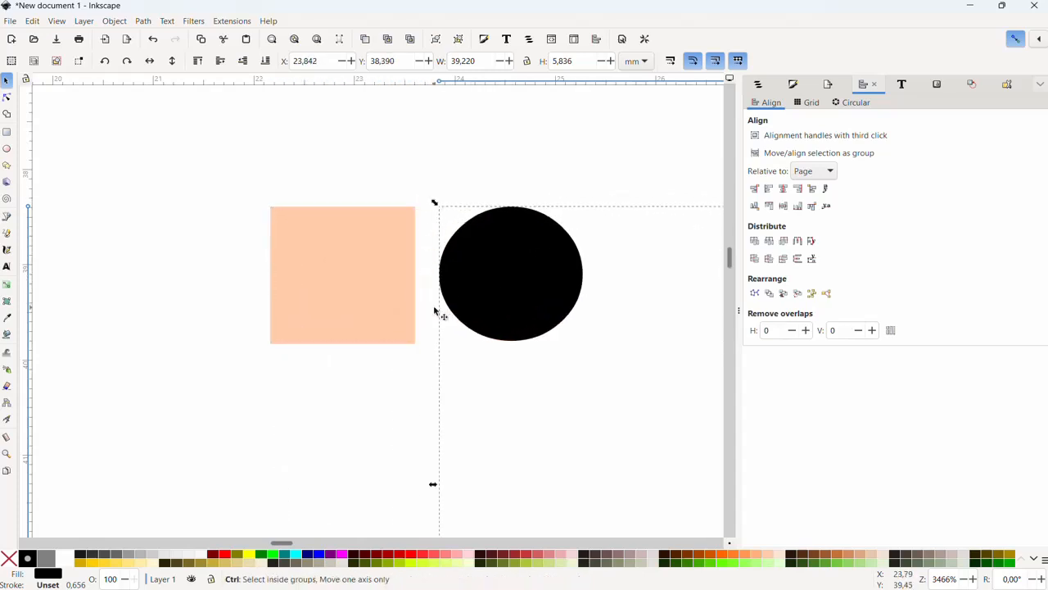
Delete the 1,44 mm reference square beside the Braille text
scroll(426, 308, "down", 5, "ctrl")
middle_click_drag(394, 336, 261, 304)
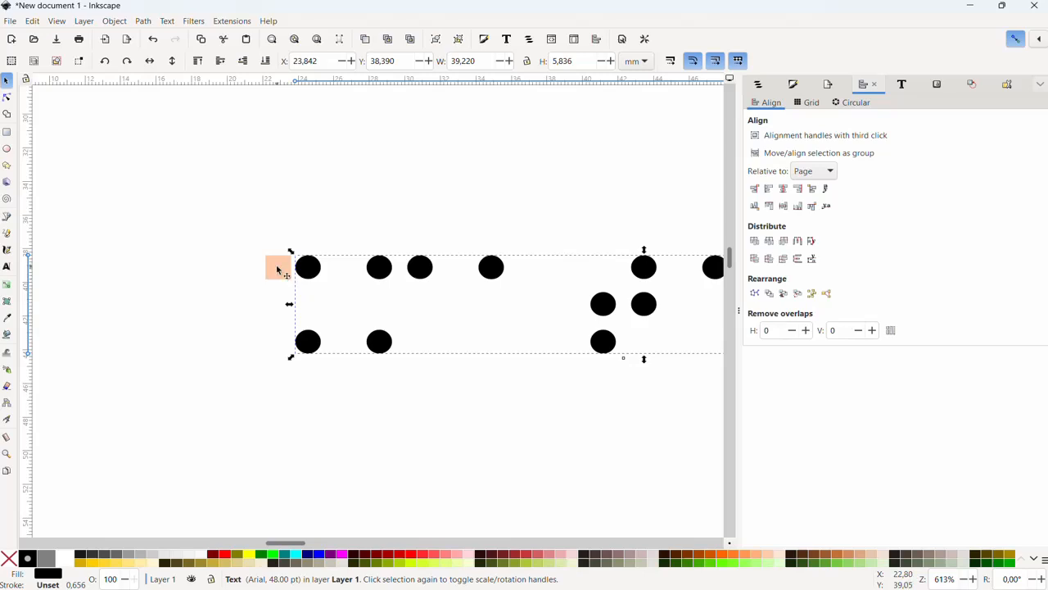
left_click(277, 268)
key("Delete")
scroll(503, 369, "down", 4, "ctrl")
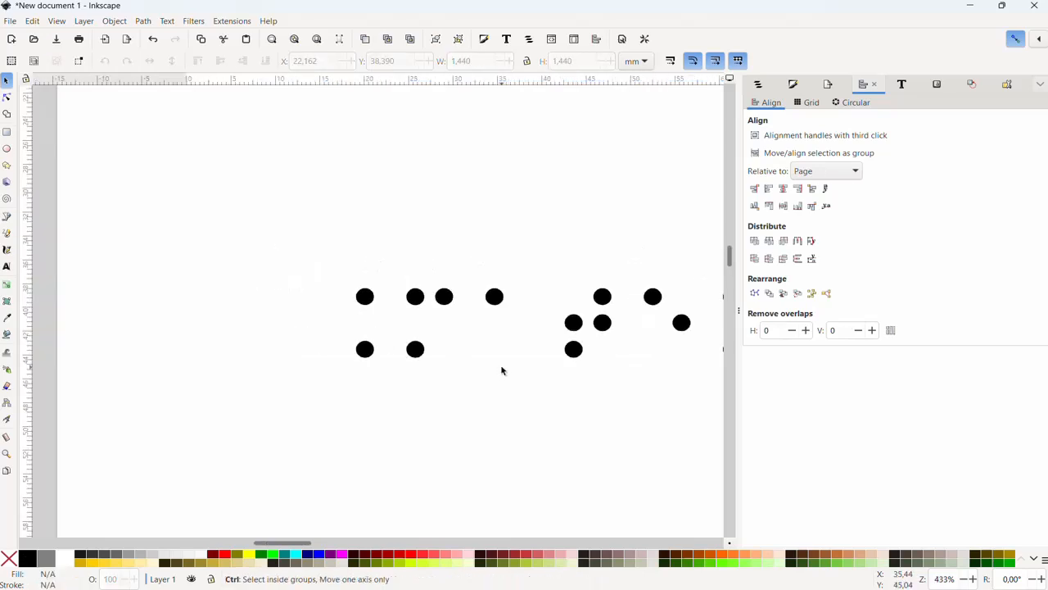
Select the Braille text and convert it from an object to a path
scroll(499, 398, "up", 2, "ctrl")
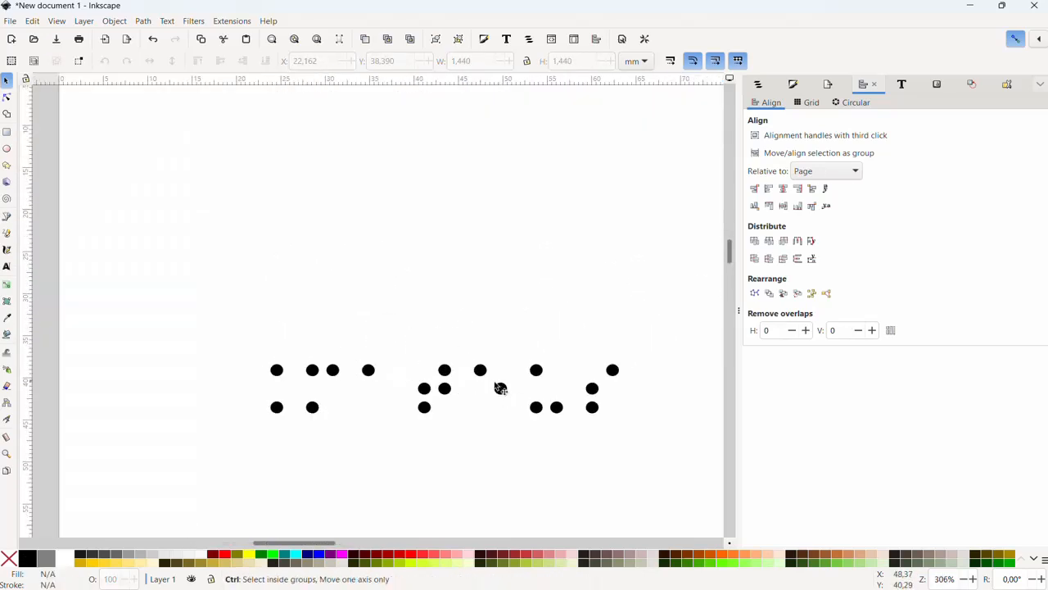
left_click_drag(214, 322, 670, 463)
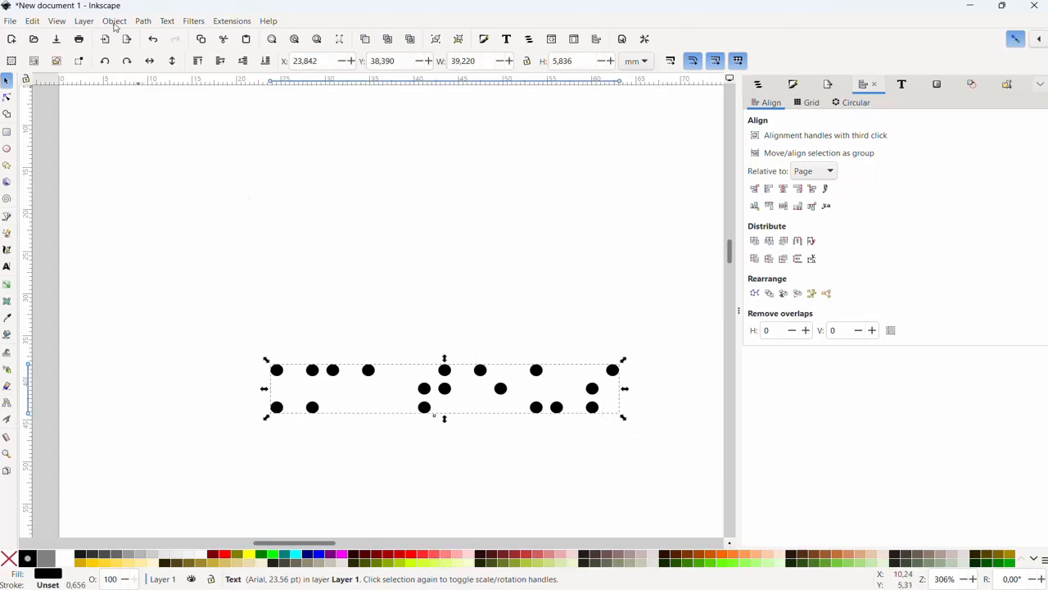
left_click(143, 22)
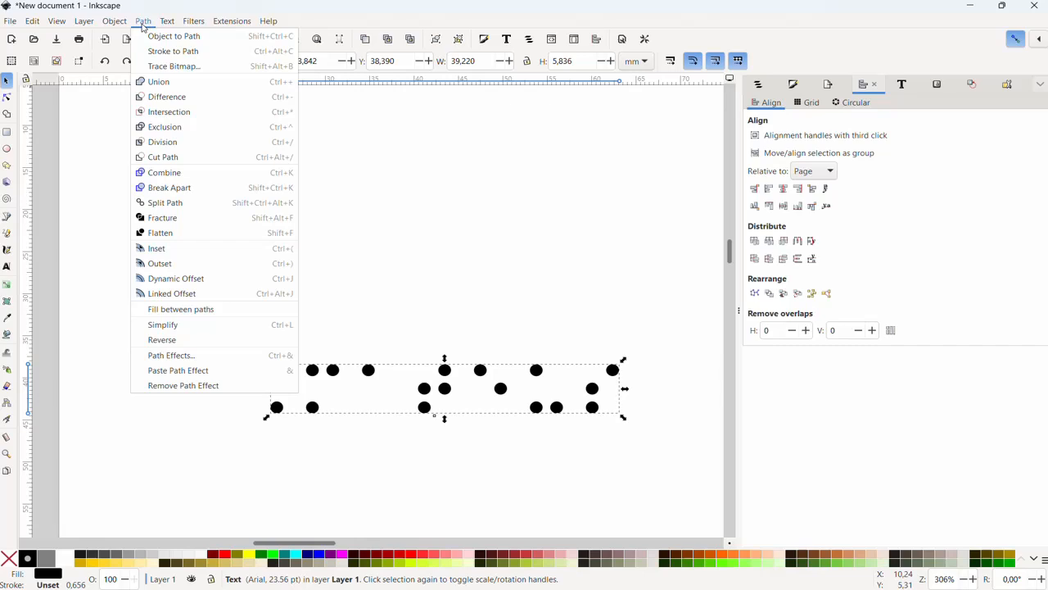
left_click(204, 41)
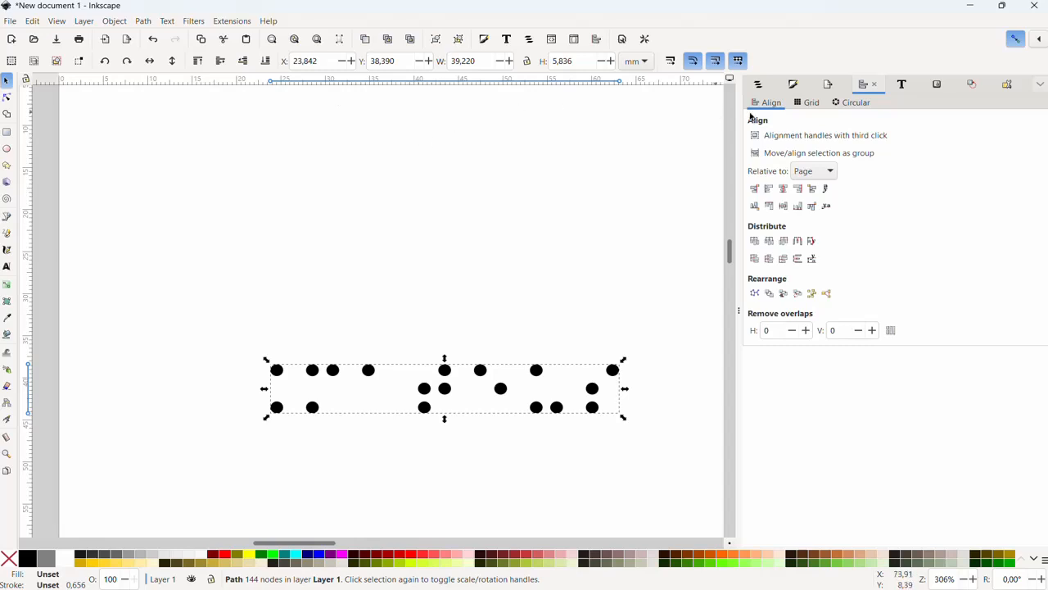
Select the Braille path and set up its export as a Plain SVG file
left_click_drag(164, 290, 696, 484)
left_click(11, 21)
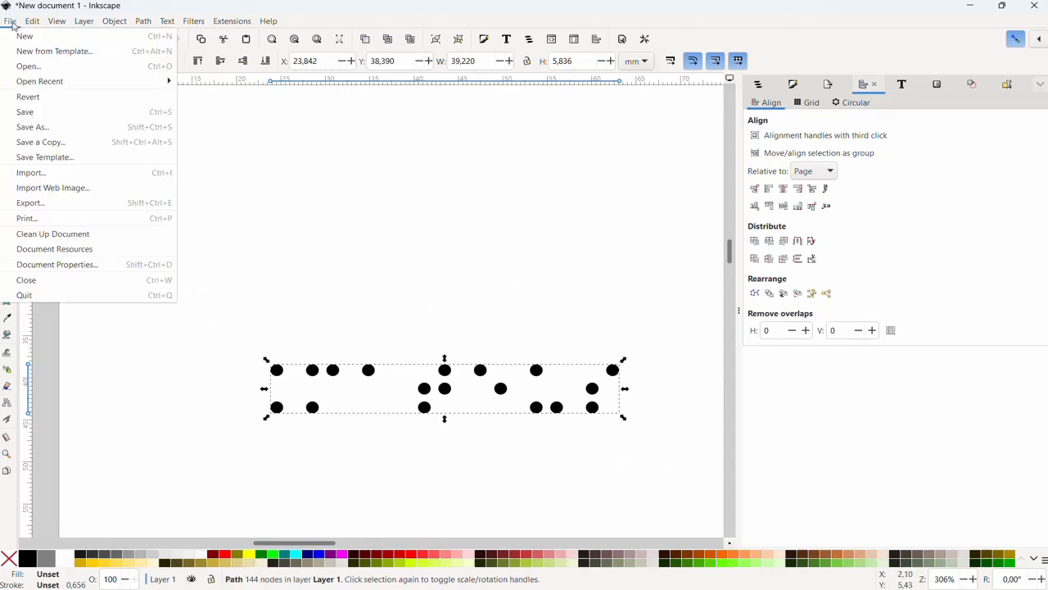
left_click(70, 204)
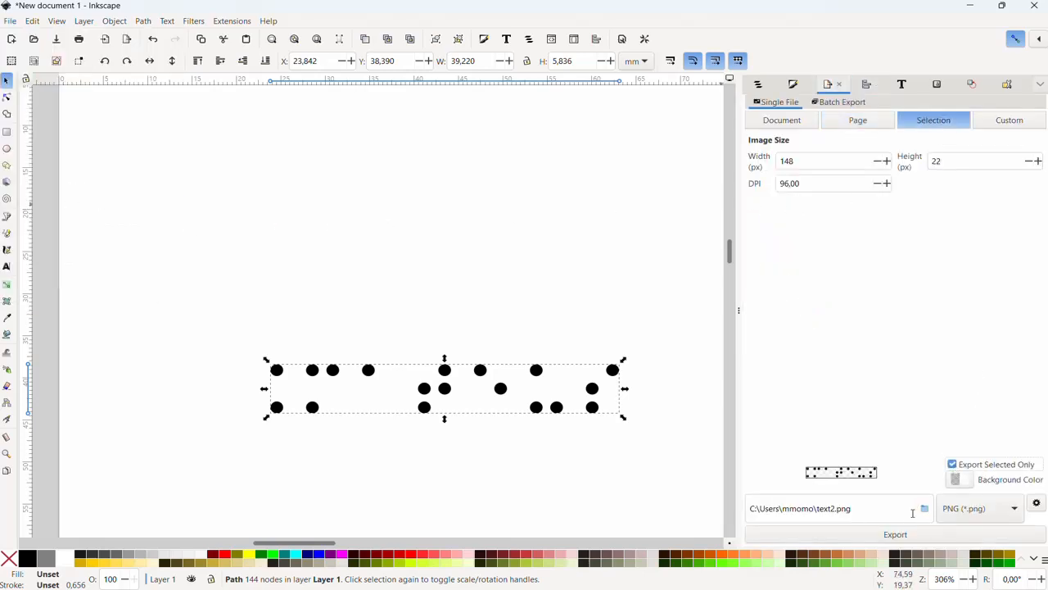
left_click(995, 509)
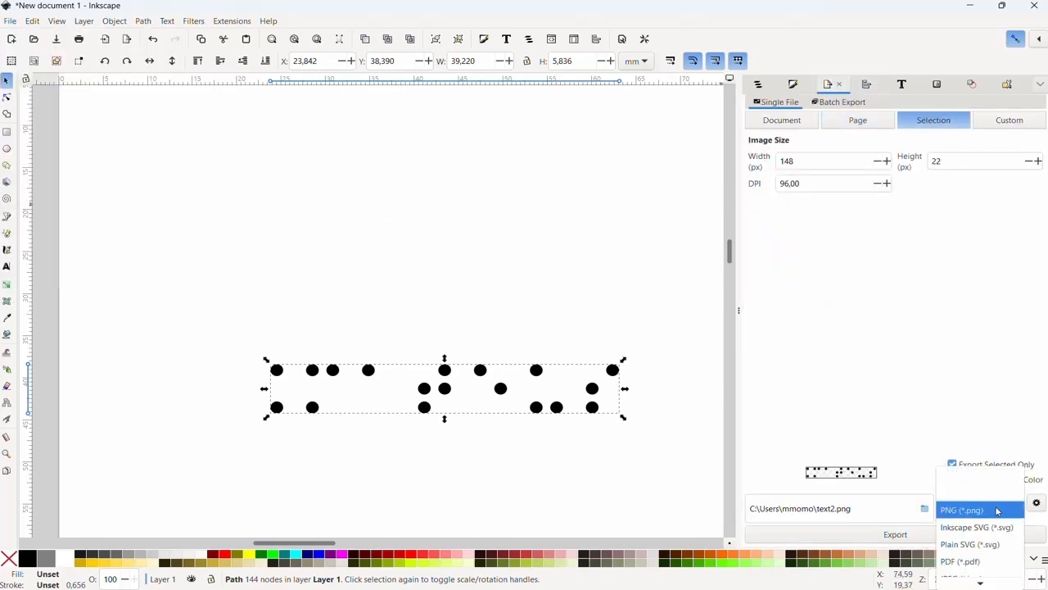
left_click(972, 544)
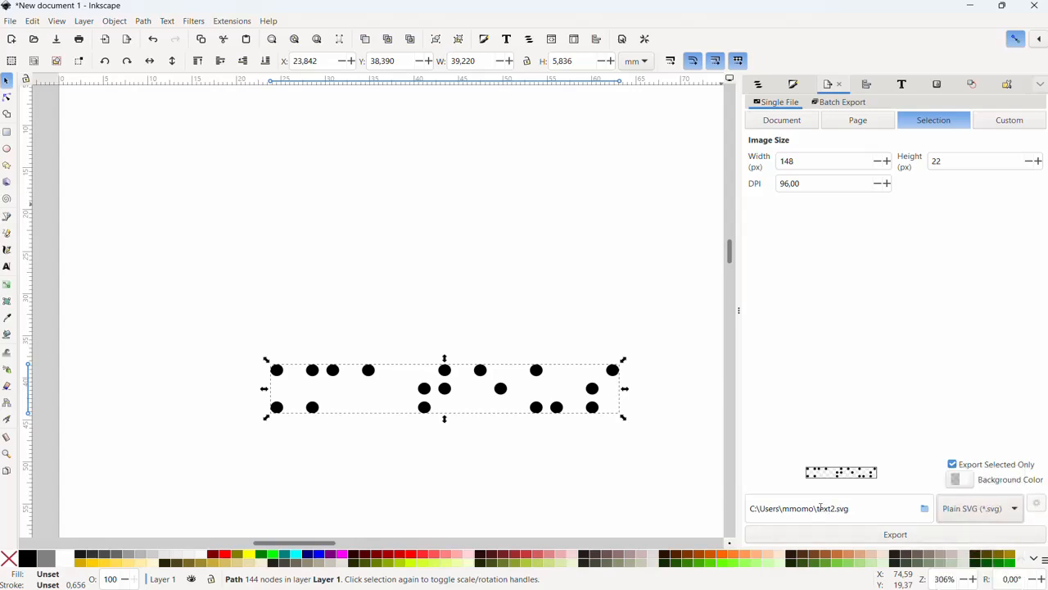
Name the export file with the translated first name followed by "Braile" and export the SVG
left_click_drag(817, 508, 834, 512)
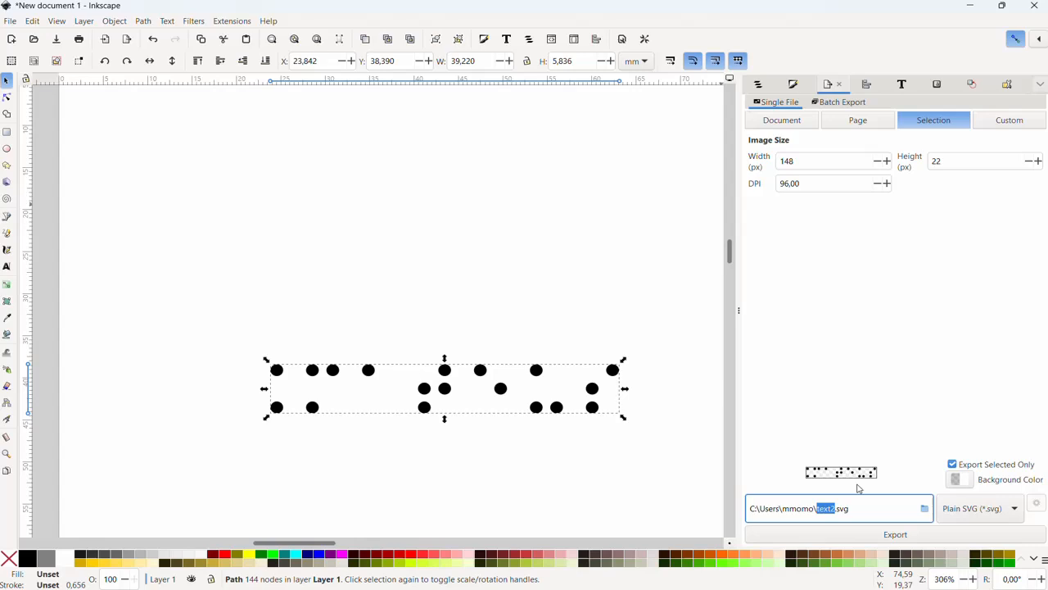
type("MateusBrai")
type("le")
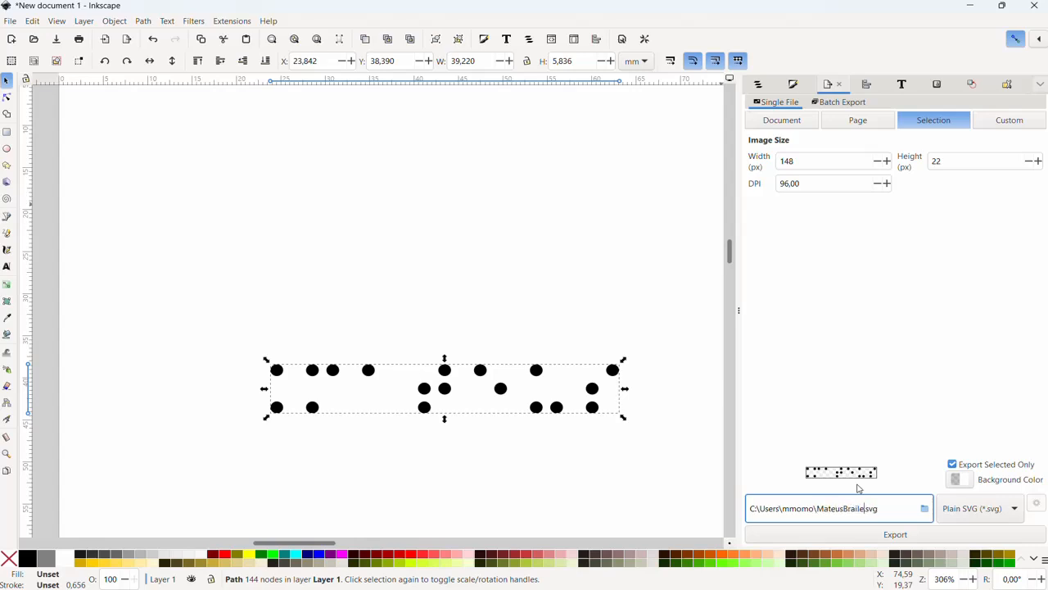
left_click(896, 533)
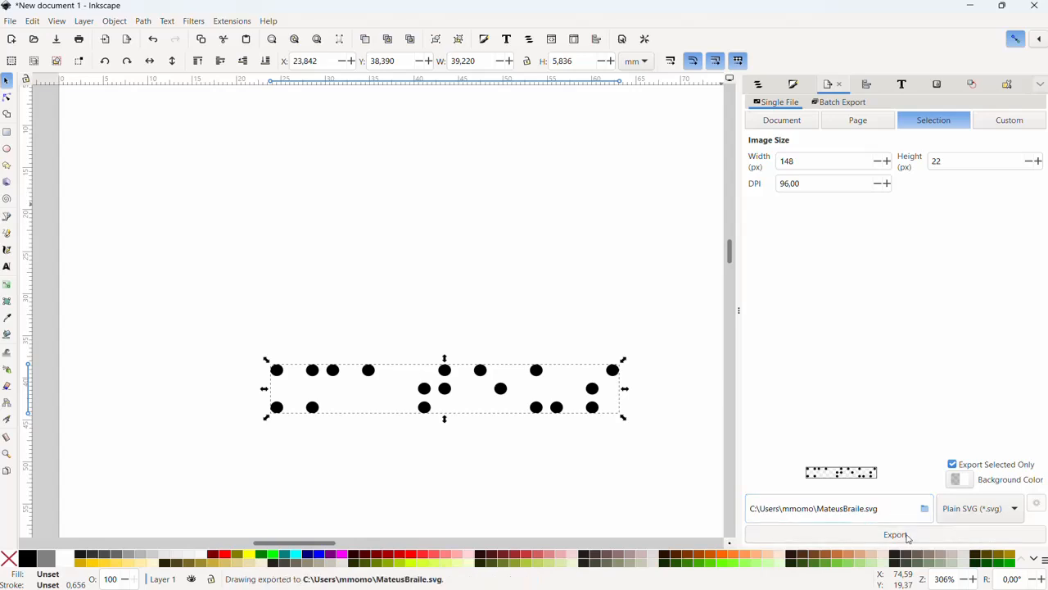
Switch to the Tinkercad design in the browser and start importing a shape from a file on the computer
key("alt+Tab")
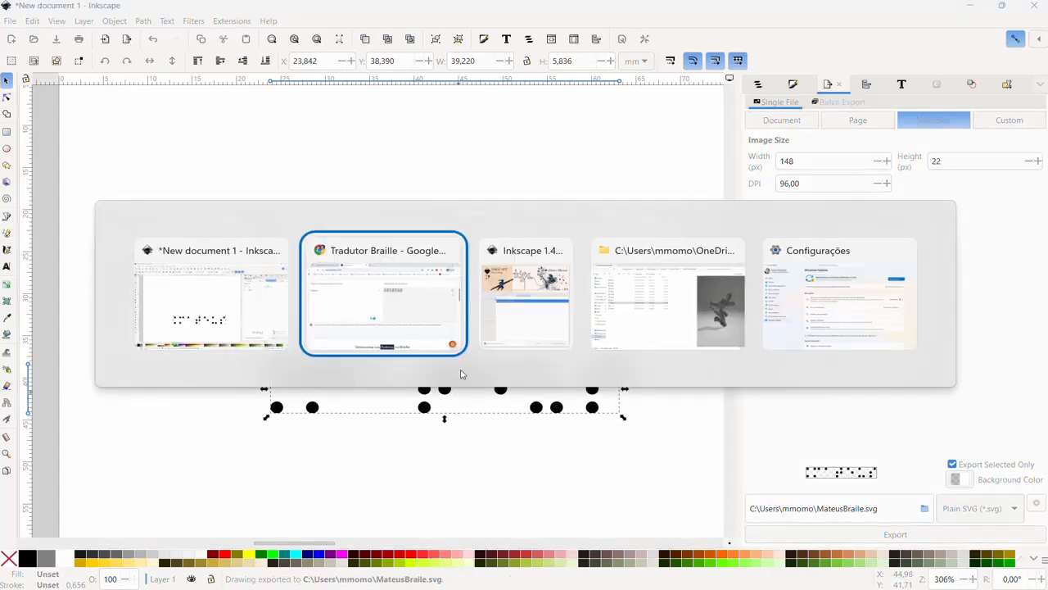
left_click(452, 349)
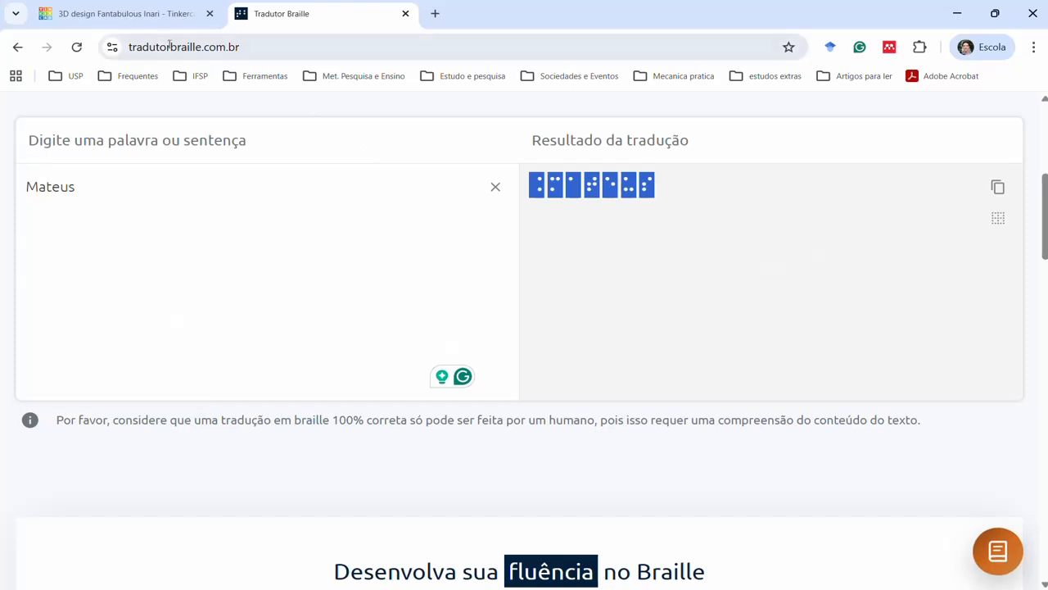
left_click(147, 23)
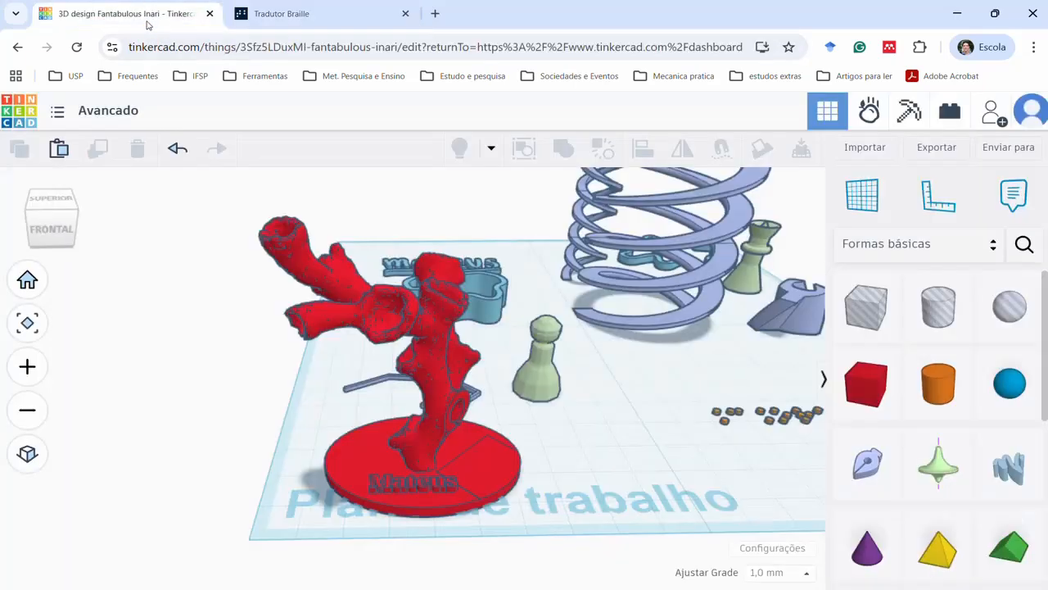
left_click(875, 151)
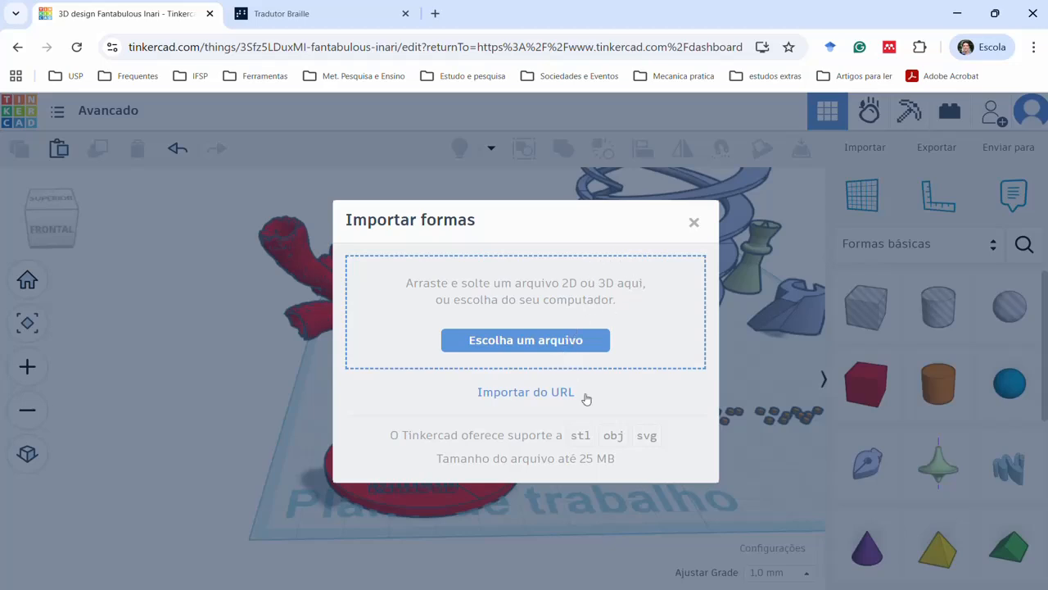
left_click(555, 346)
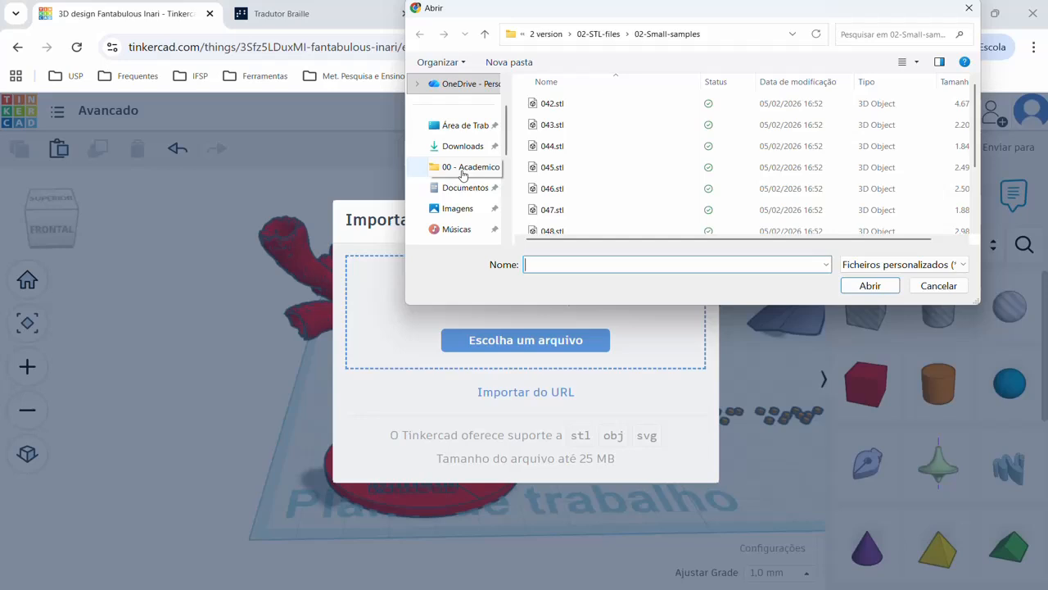
Look for the exported SVG in the Área de Trabalho, Galeria and Início locations
left_click(460, 125)
scroll(457, 145, "up", 1)
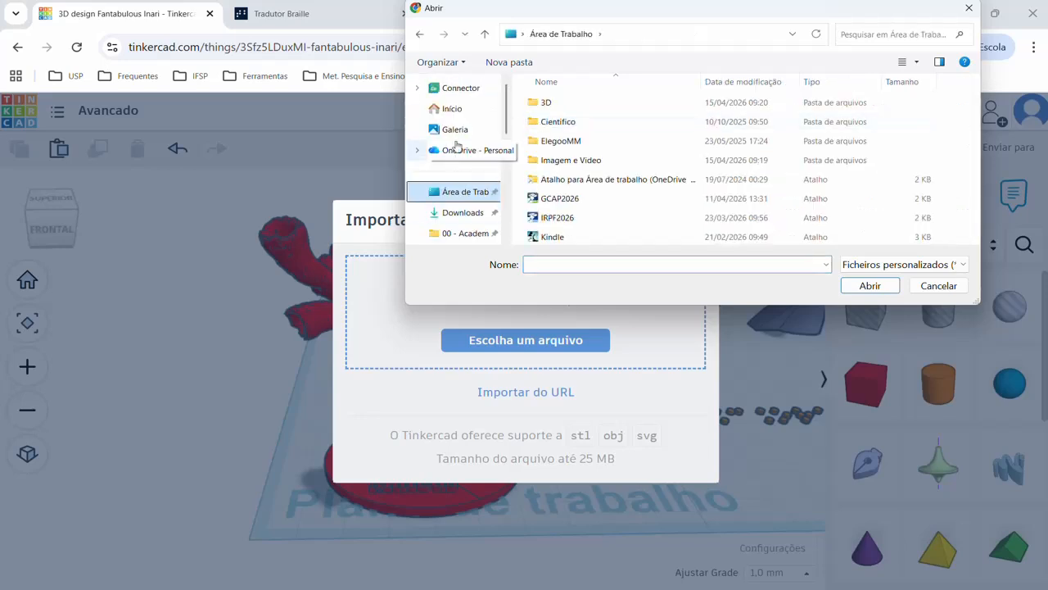
left_click(452, 127)
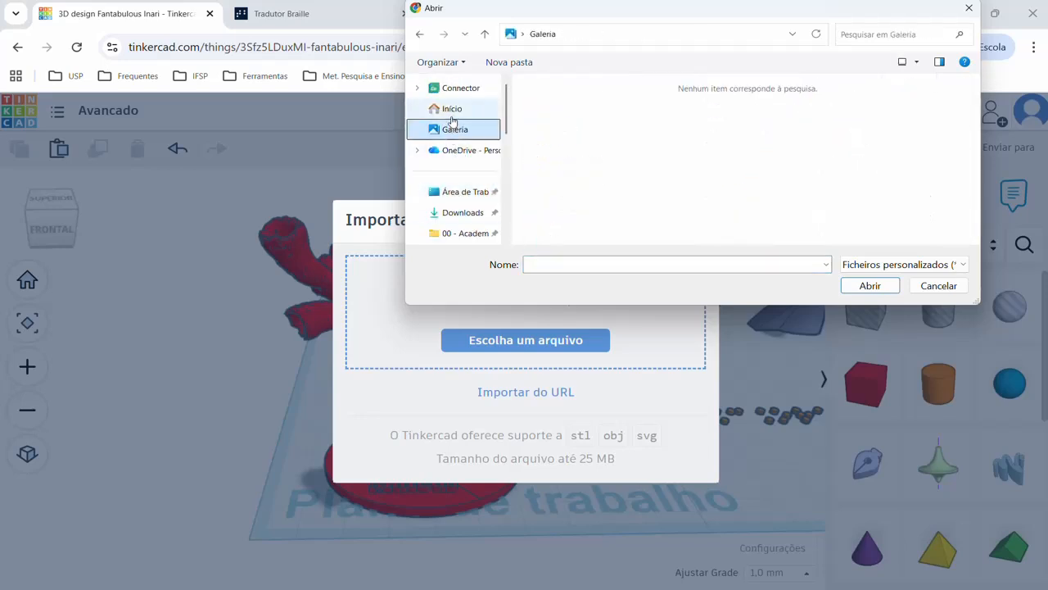
left_click(453, 111)
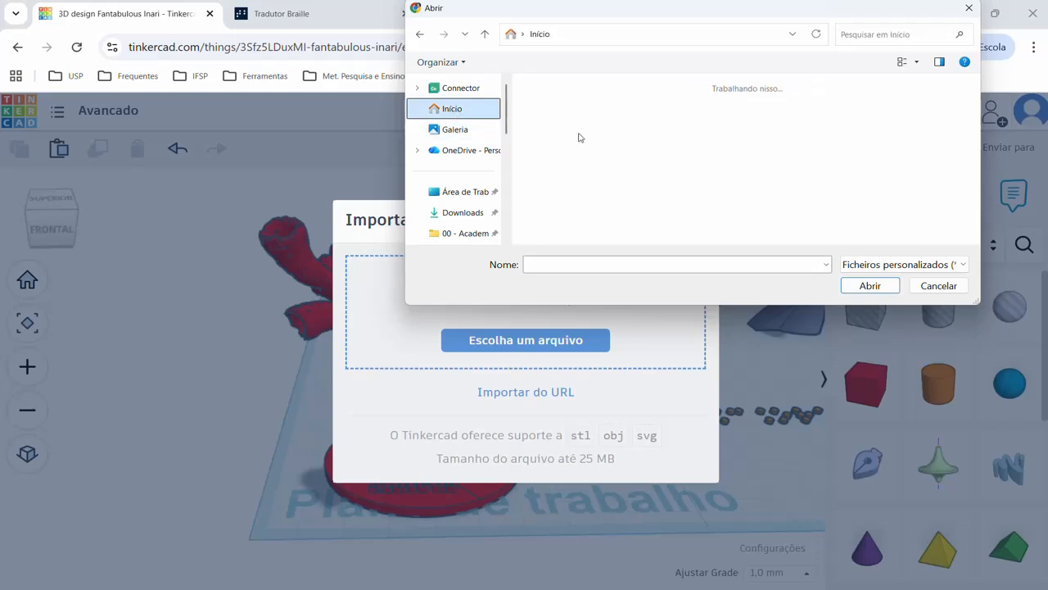
scroll(757, 168, "down", 5)
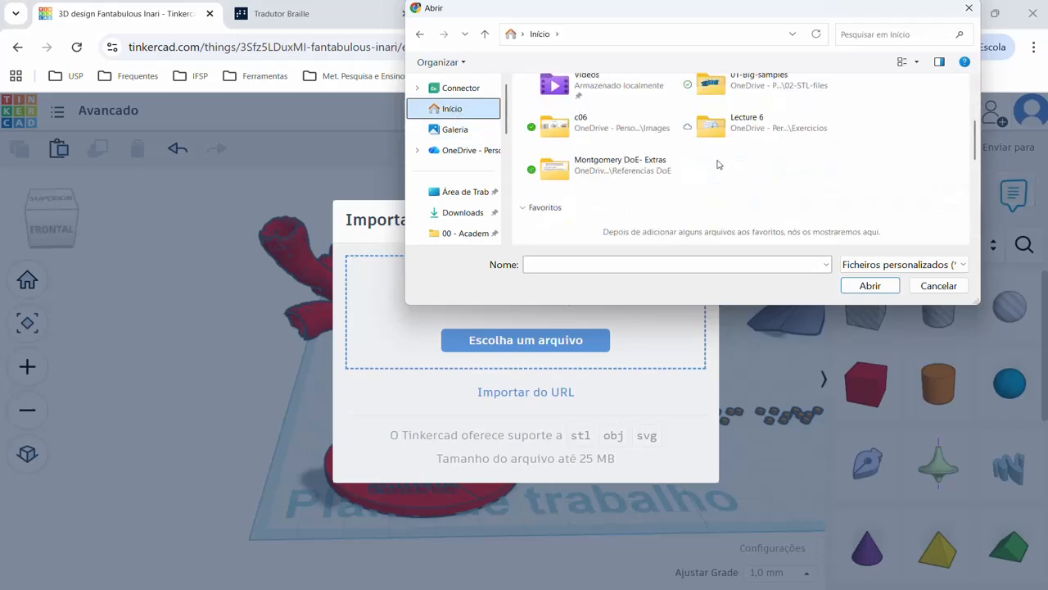
scroll(719, 181, "up", 5)
Show all file types in the file picker and look for the exported SVG in Início, Área de Trabalho and Documentos
left_click(903, 264)
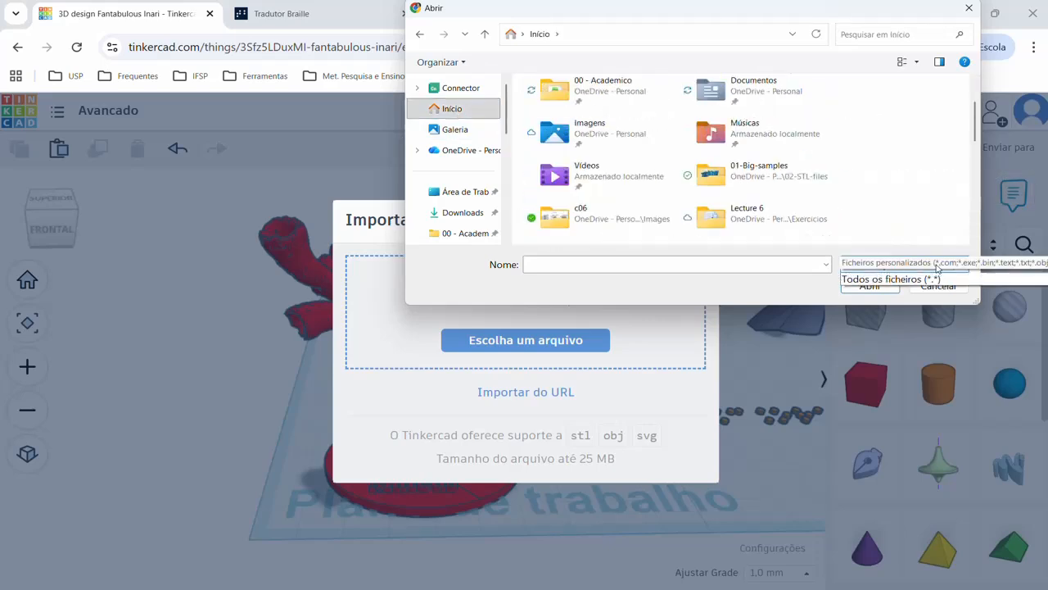
left_click(905, 291)
scroll(690, 166, "down", 3)
scroll(690, 166, "up", 3)
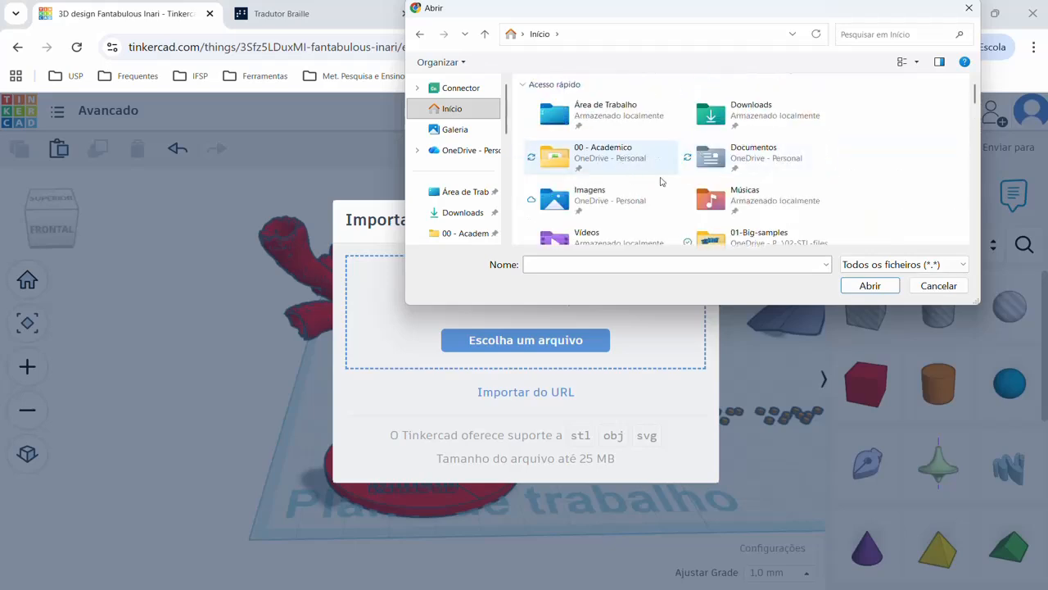
scroll(615, 194, "down", 4)
scroll(475, 212, "down", 3)
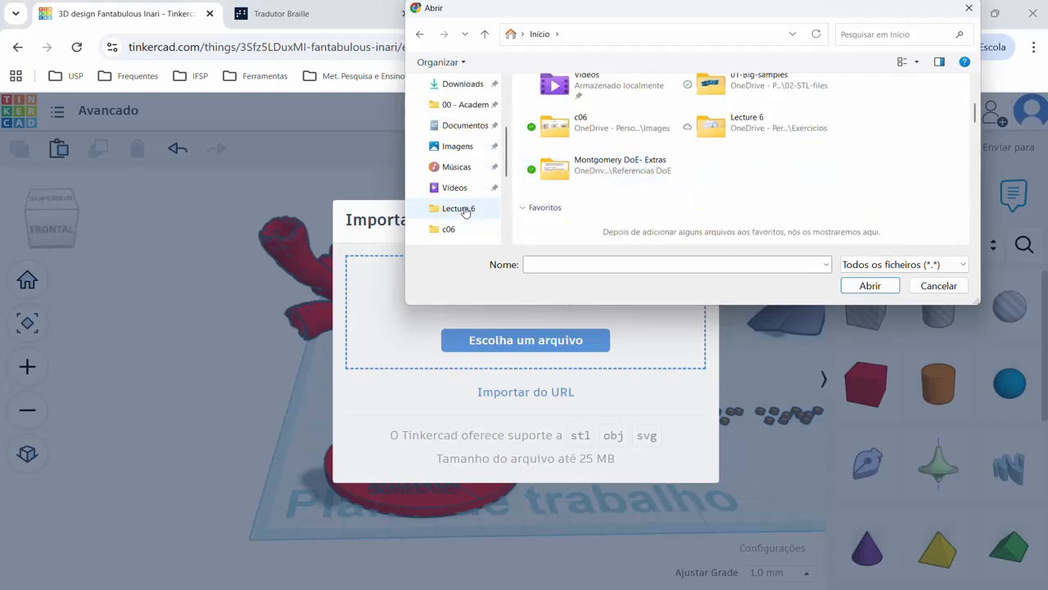
scroll(466, 209, "down", 2)
scroll(468, 192, "up", 10)
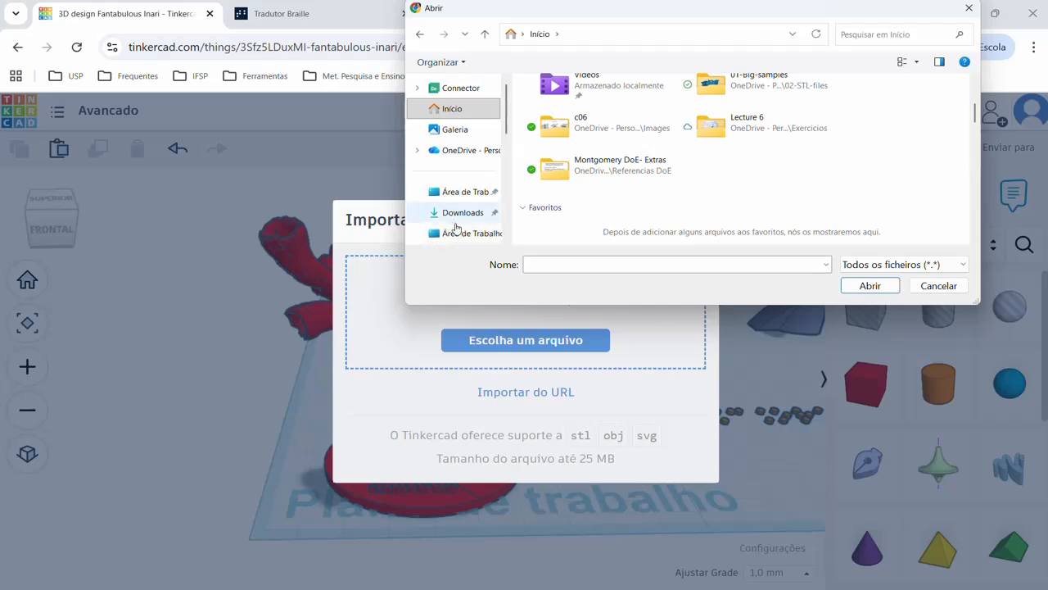
left_click(461, 191)
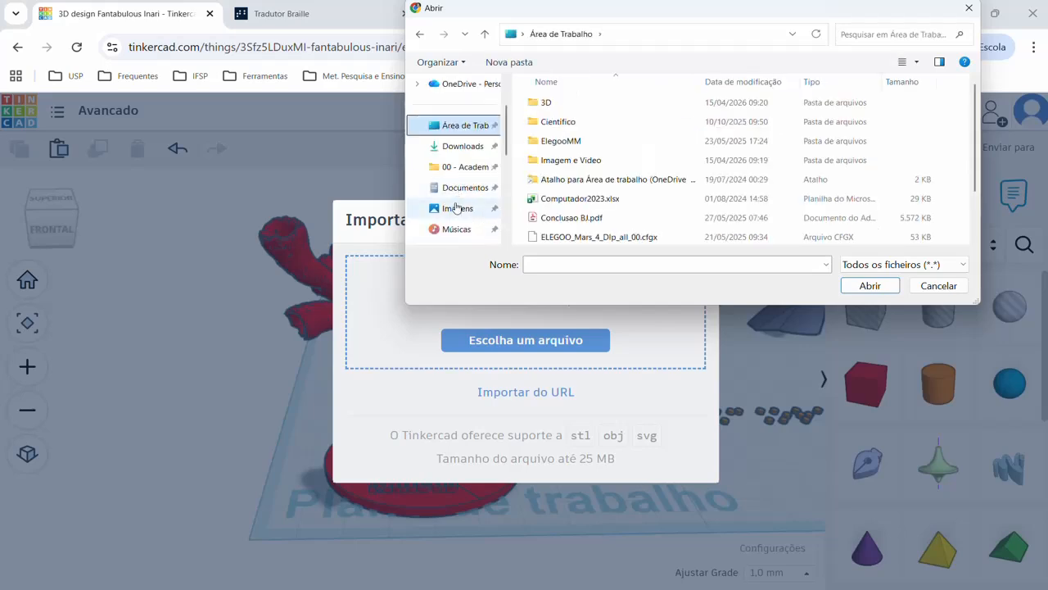
left_click(463, 187)
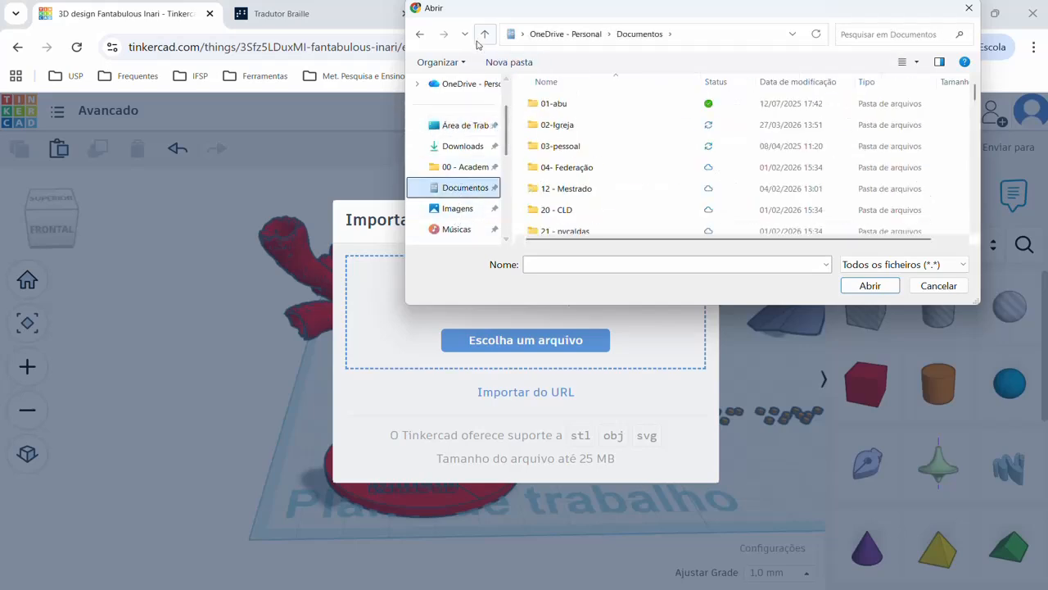
Open the exported Braille SVG from the personal user folder and import it into the design
left_click(484, 34)
left_click(481, 37)
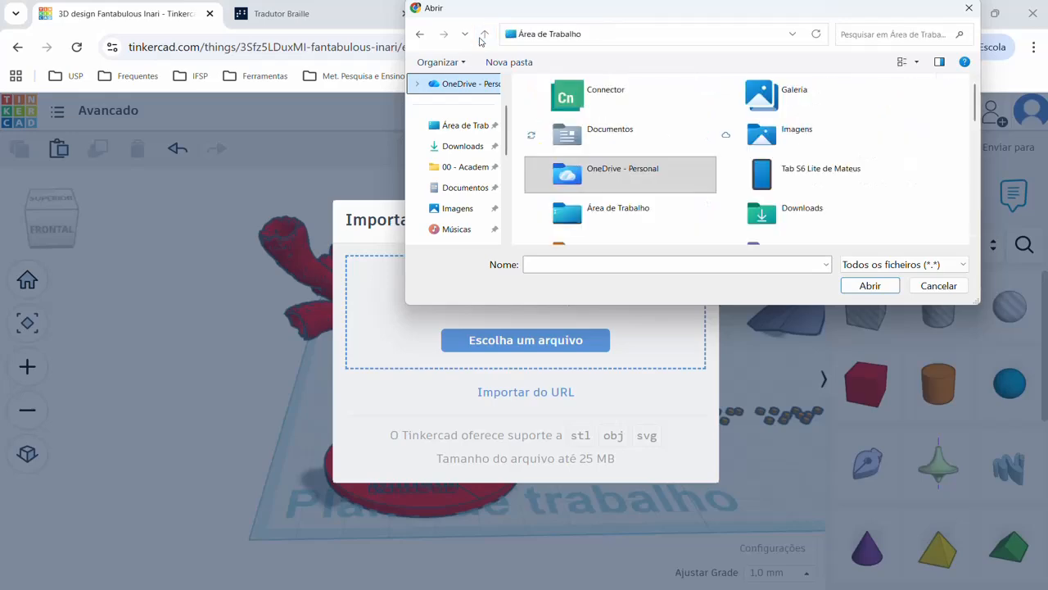
scroll(616, 176, "down", 3)
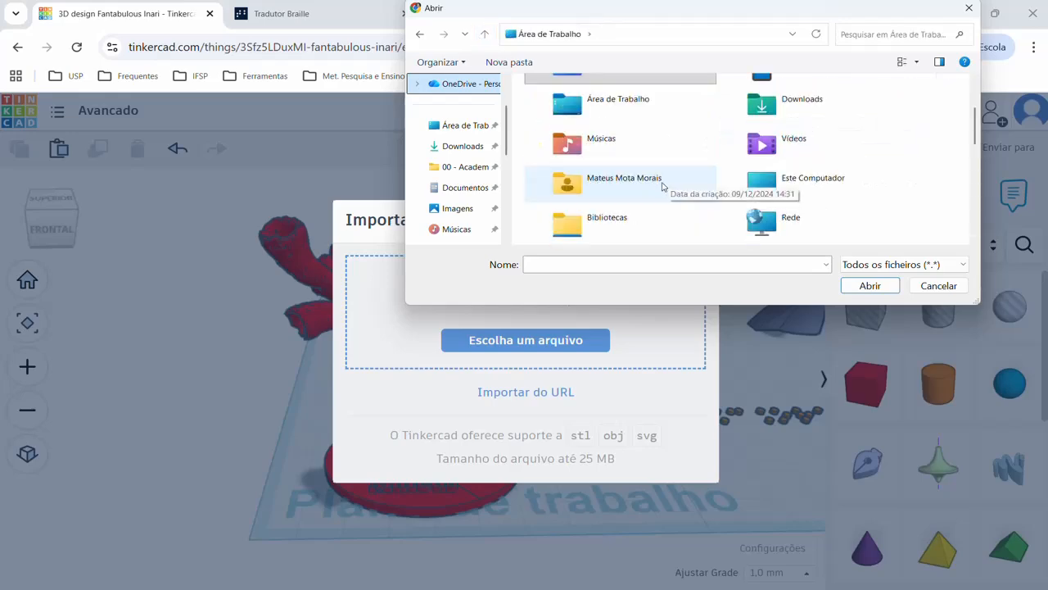
left_click(617, 178)
double_click(617, 177)
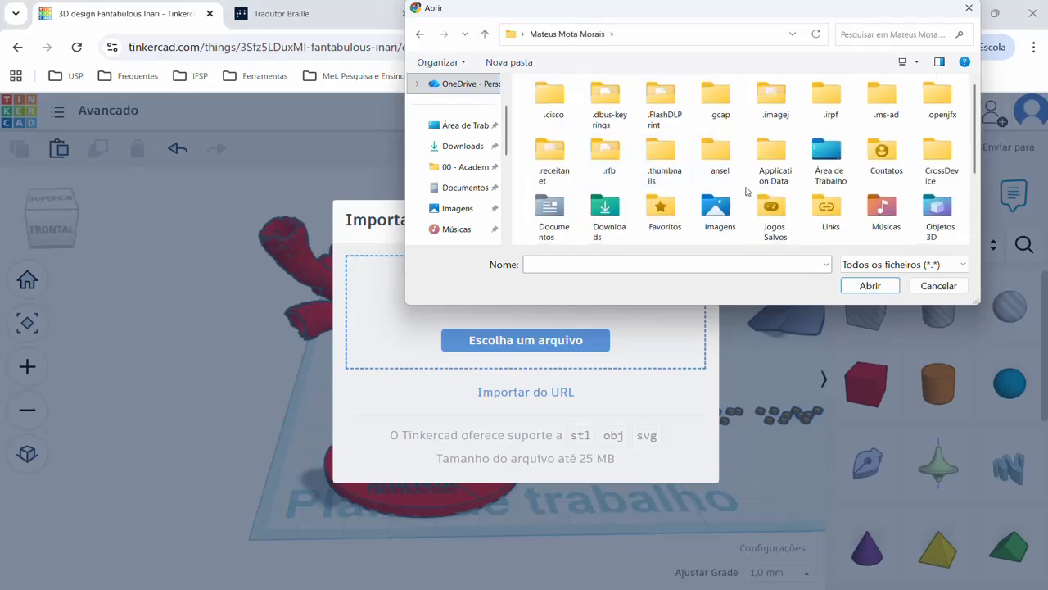
scroll(685, 204, "down", 3)
double_click(555, 219)
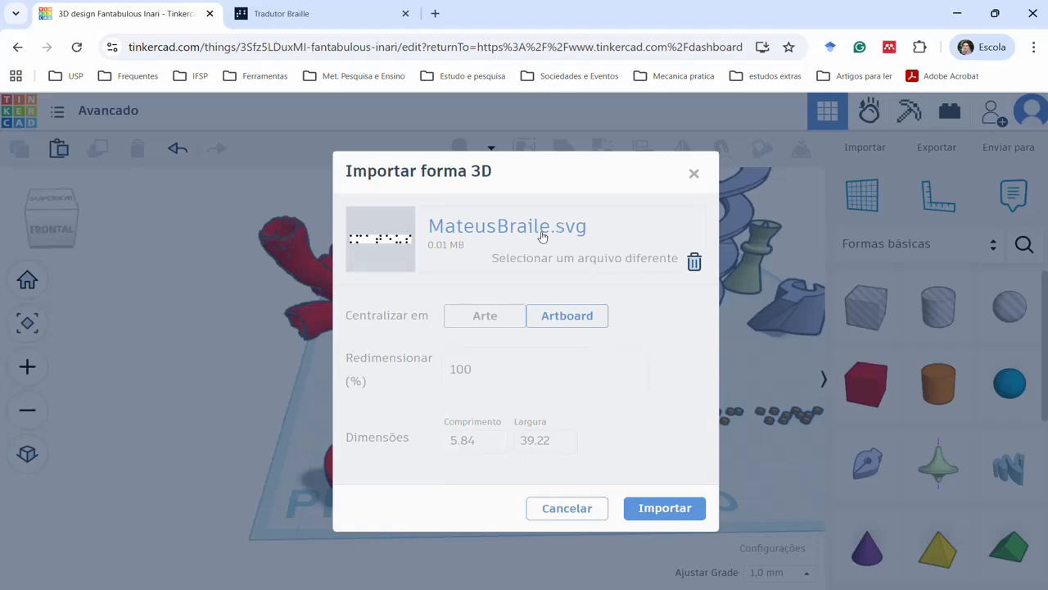
left_click(662, 508)
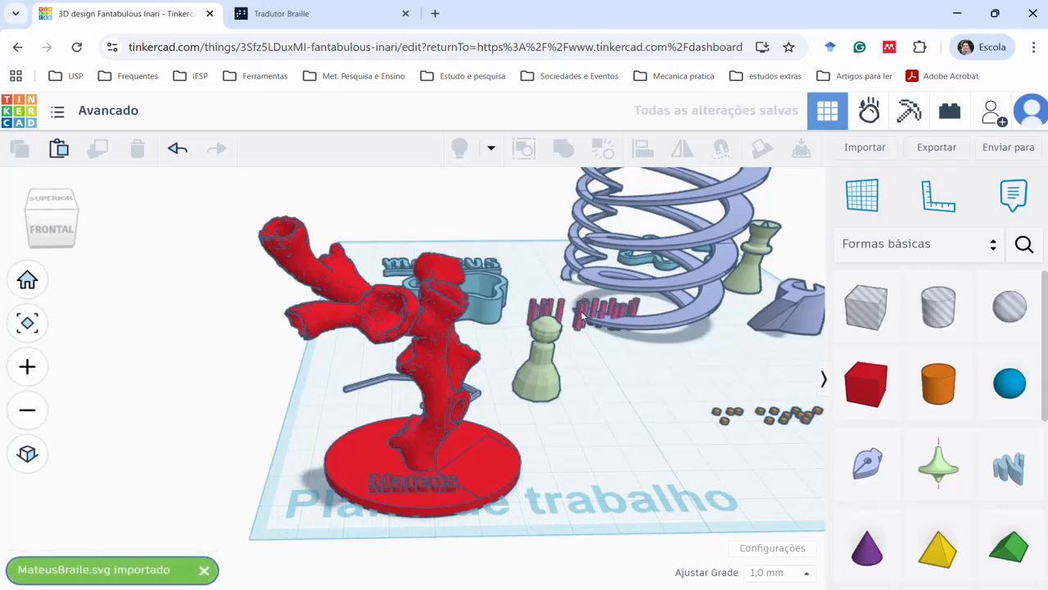
Move the imported Braille shape to the free area in front of the spiral and set its height to 0.1 mm
left_click_drag(579, 316, 680, 361)
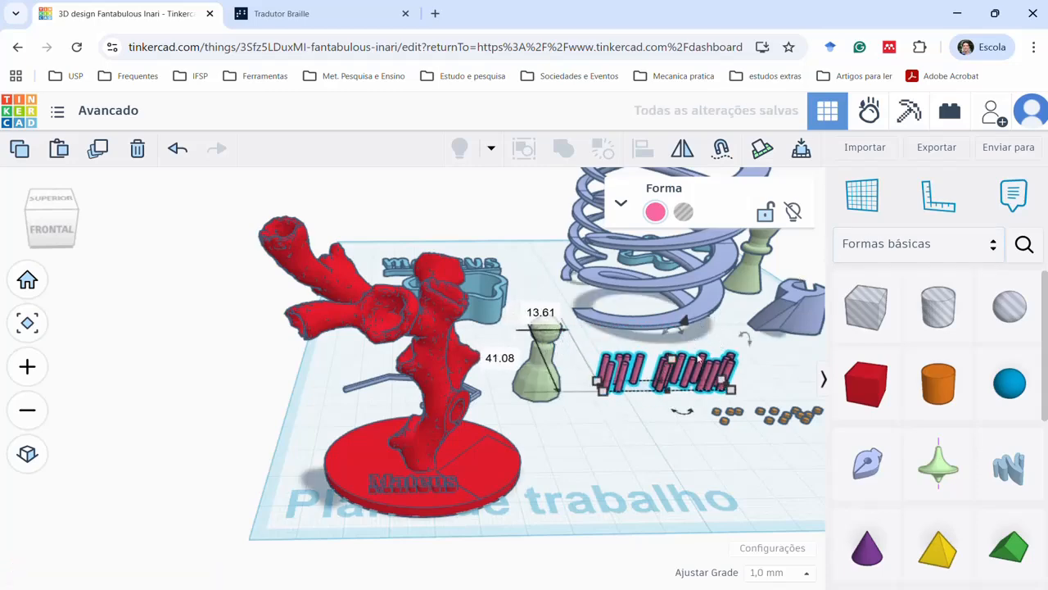
scroll(700, 381, "up", 3)
scroll(700, 389, "up", 1)
left_click(620, 202)
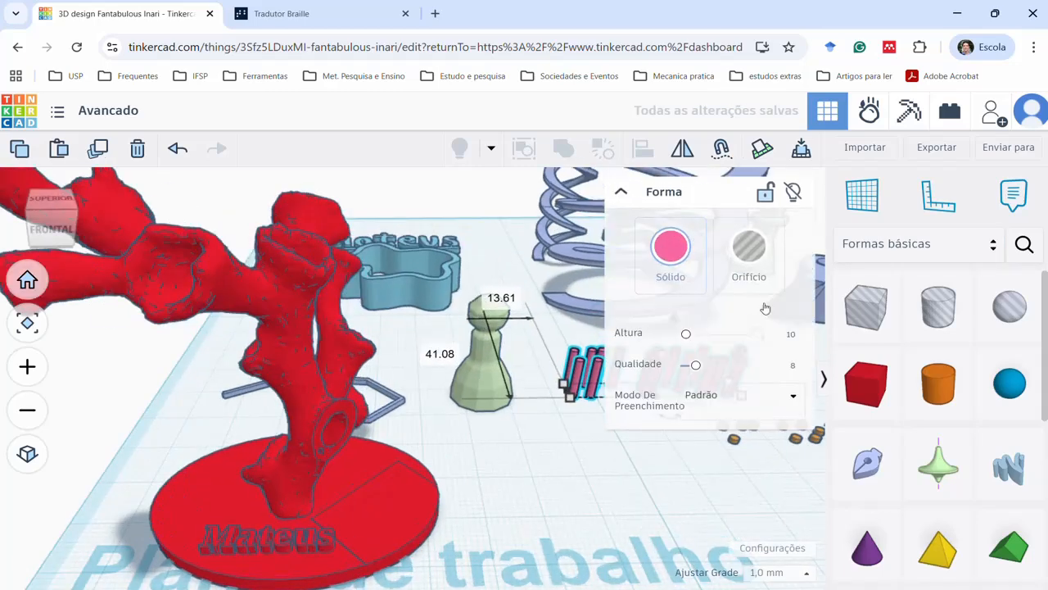
left_click(792, 336)
key("BackSpace")
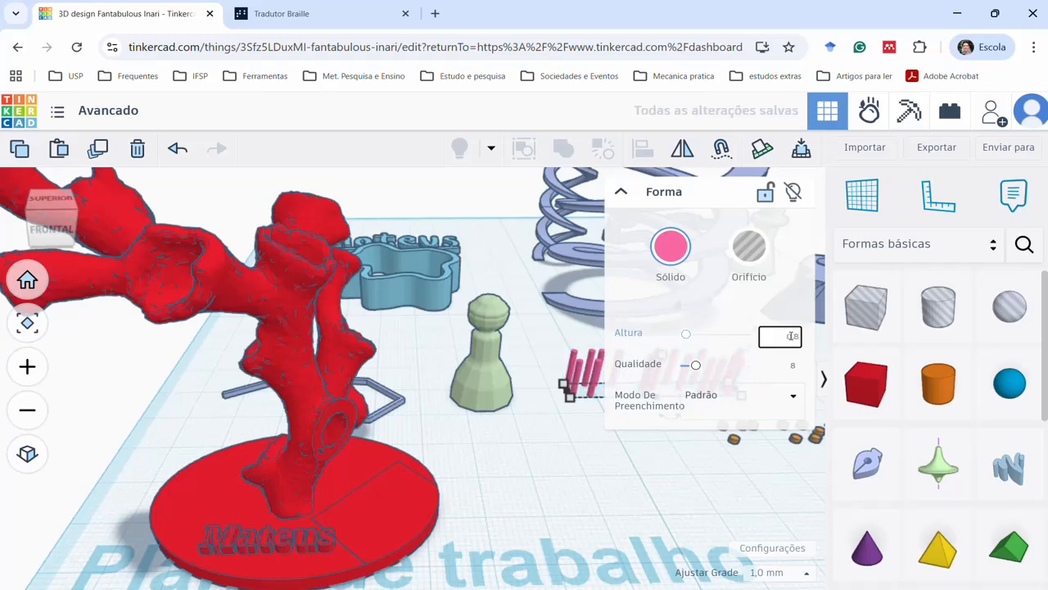
type("0.1")
key("Return")
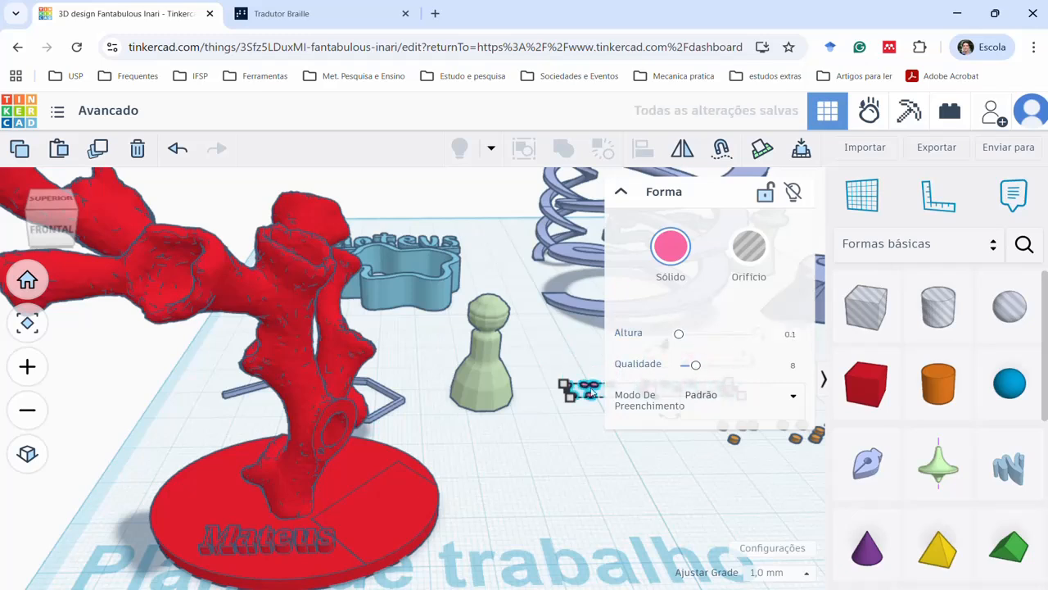
Try to move the Braille dots forward on the workplane and undo that move
left_click(584, 428)
middle_click_drag(583, 428, 494, 451)
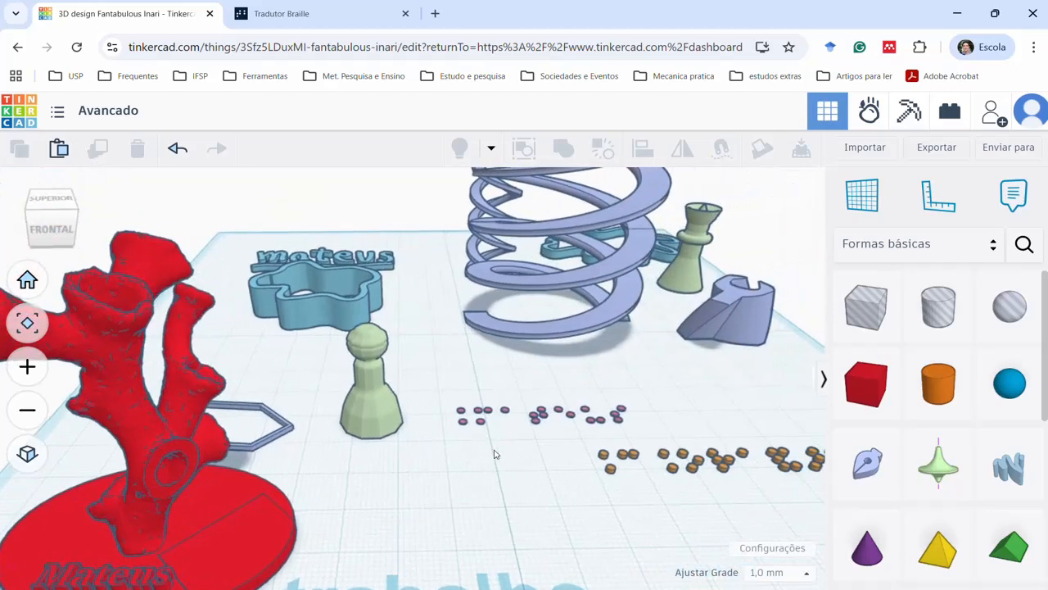
left_click_drag(542, 412, 514, 451)
key("ctrl+z")
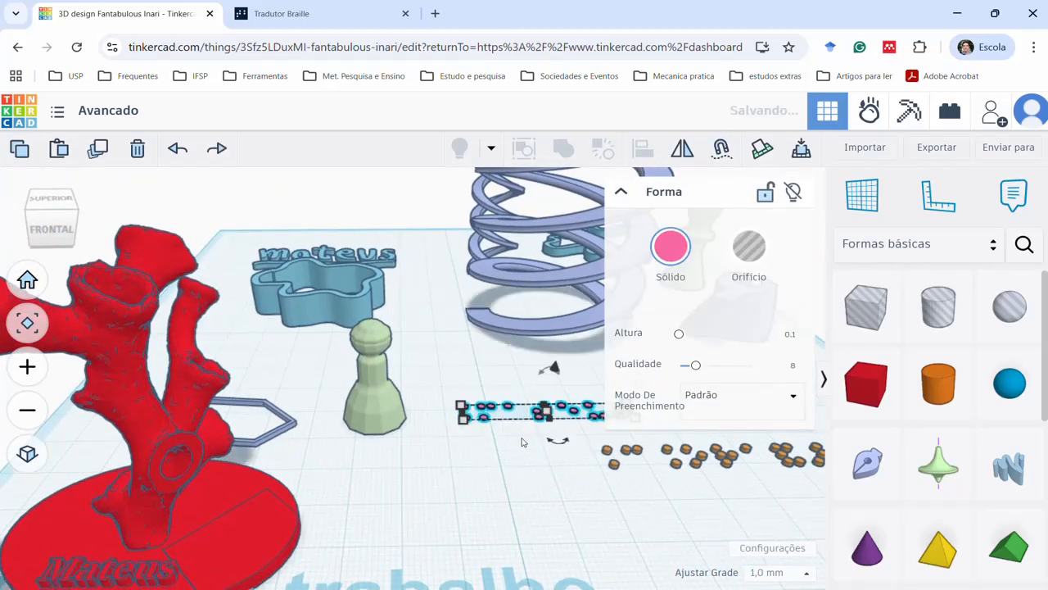
Bring the Braille dots forward with the Cruise tool and place them partly on the red sculpture's round base
left_click(514, 423)
left_click_drag(488, 407, 432, 493)
left_click(507, 464)
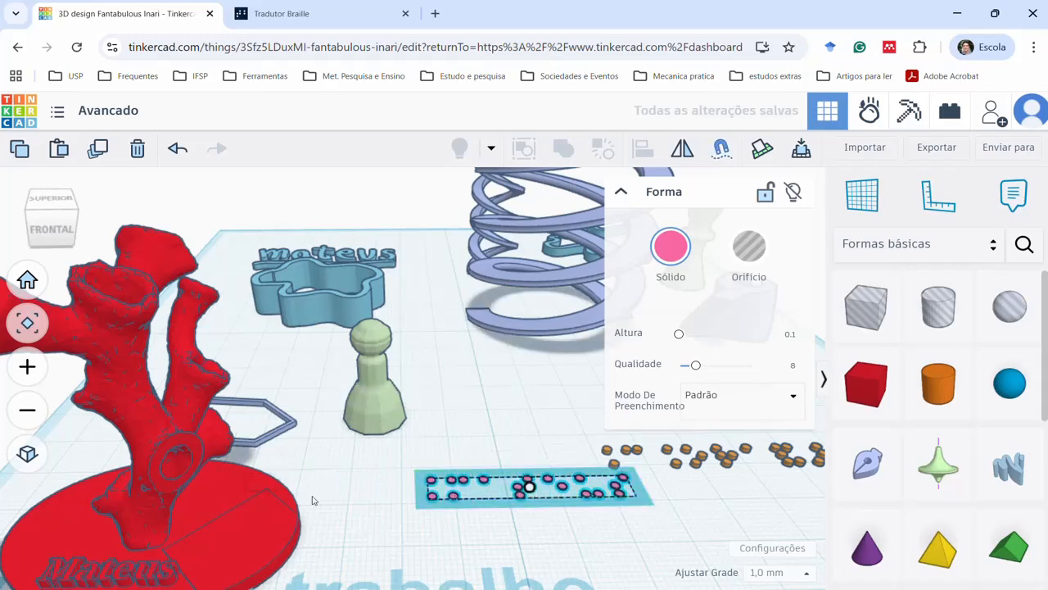
left_click(432, 498)
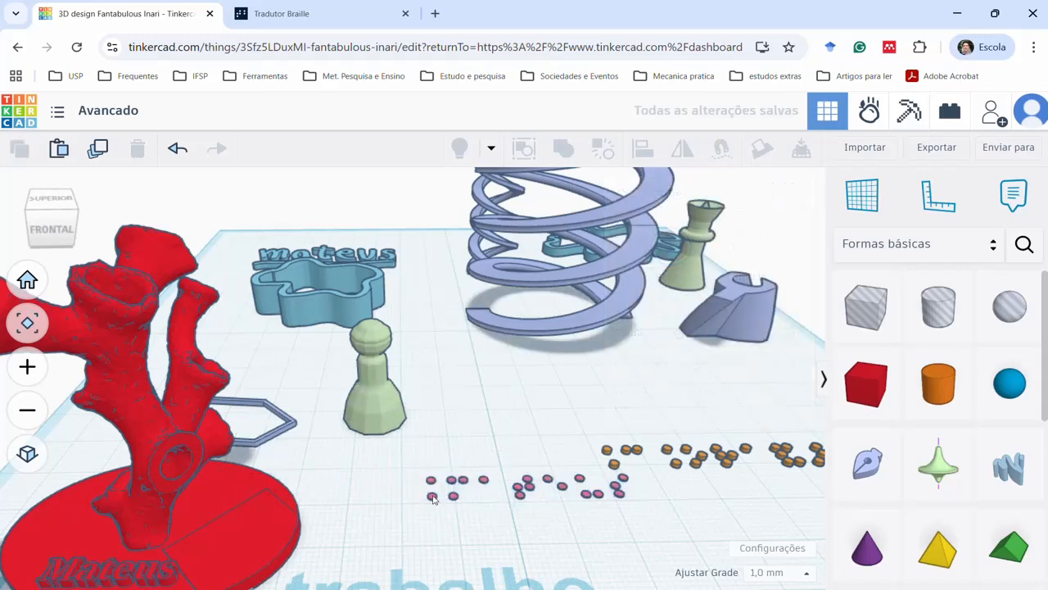
left_click_drag(429, 502, 183, 499)
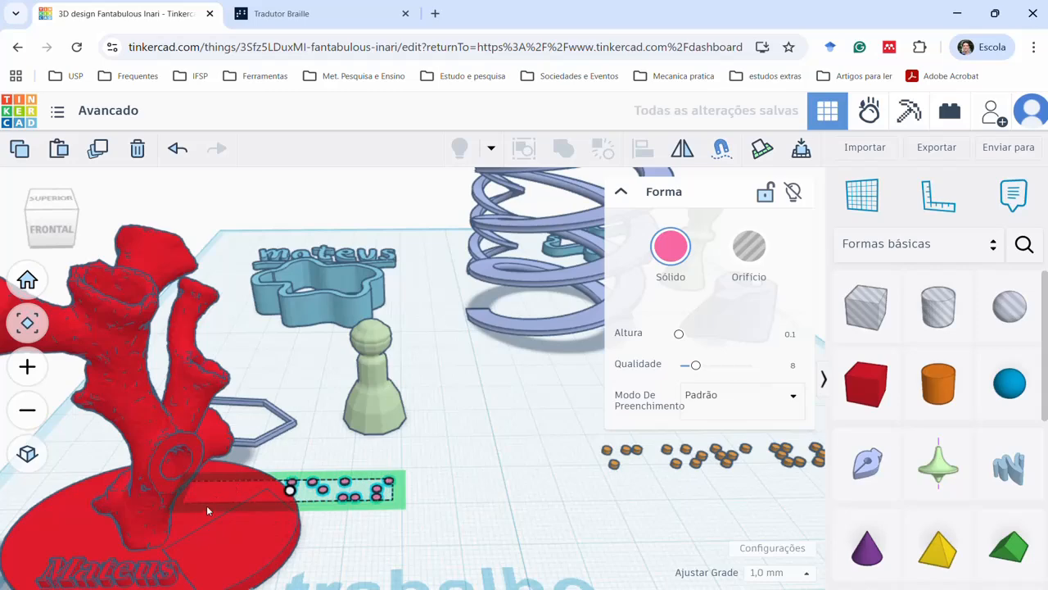
left_click(210, 507)
Move the Braille dots further onto the top surface of the round base, behind the sculpture's trunk, with Cruise
middle_click_drag(405, 525, 460, 529)
key("f")
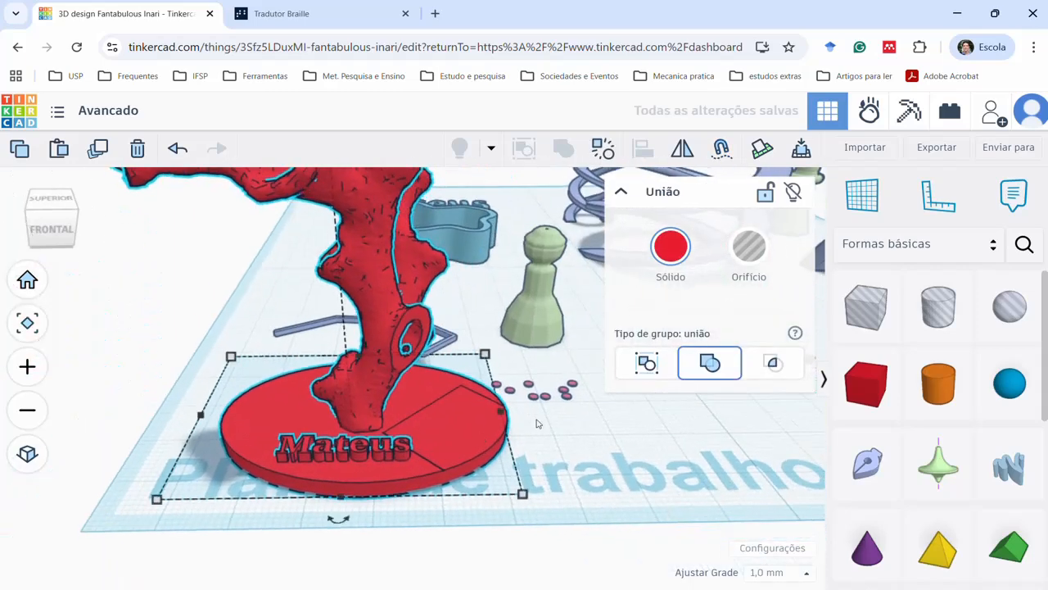
left_click(534, 399)
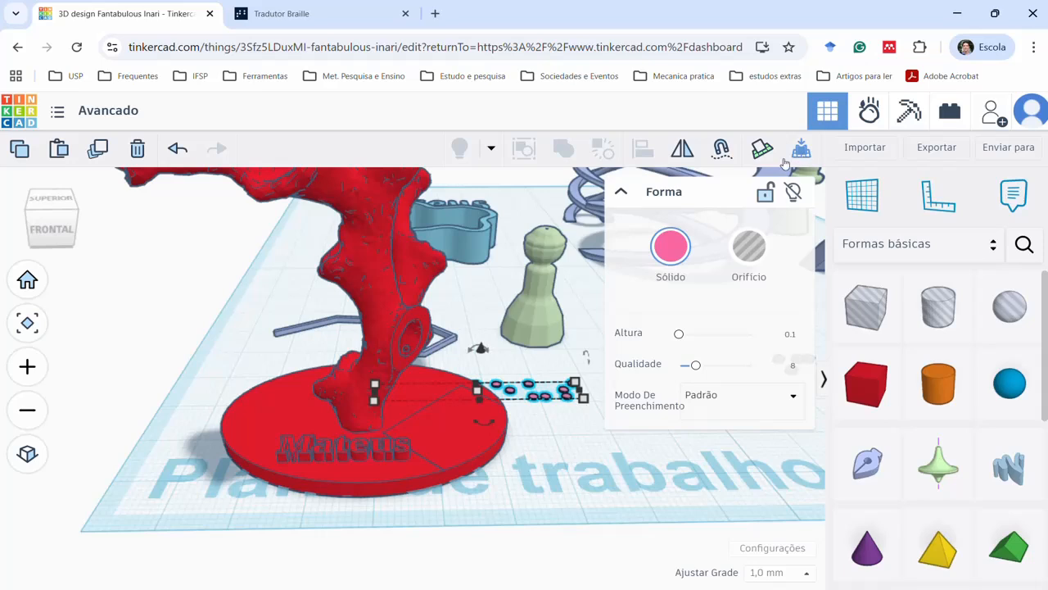
mouse_move(475, 391)
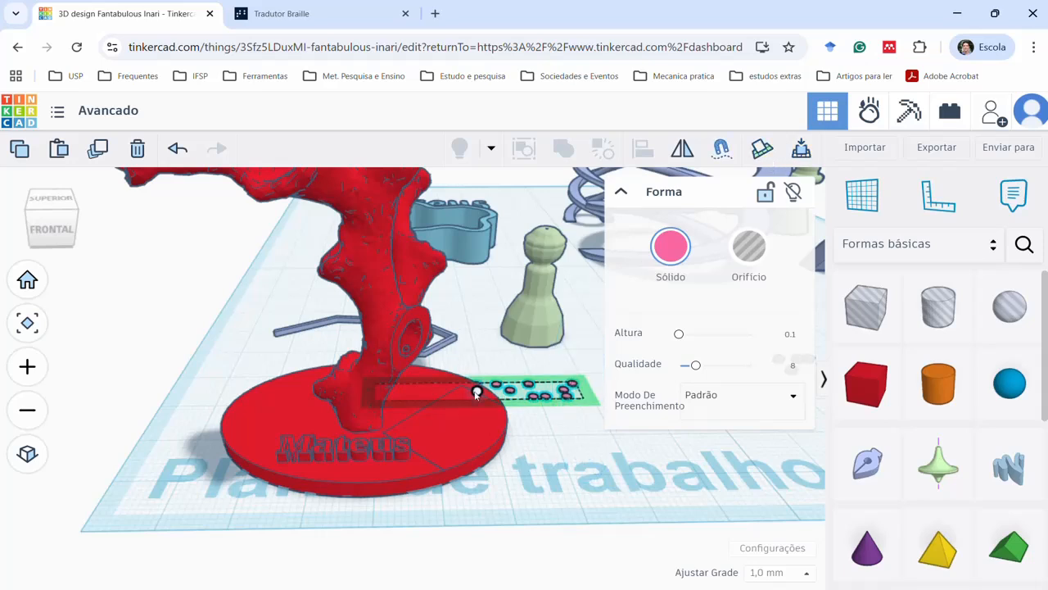
left_click_drag(475, 392, 395, 397)
right_click_drag(512, 470, 390, 362)
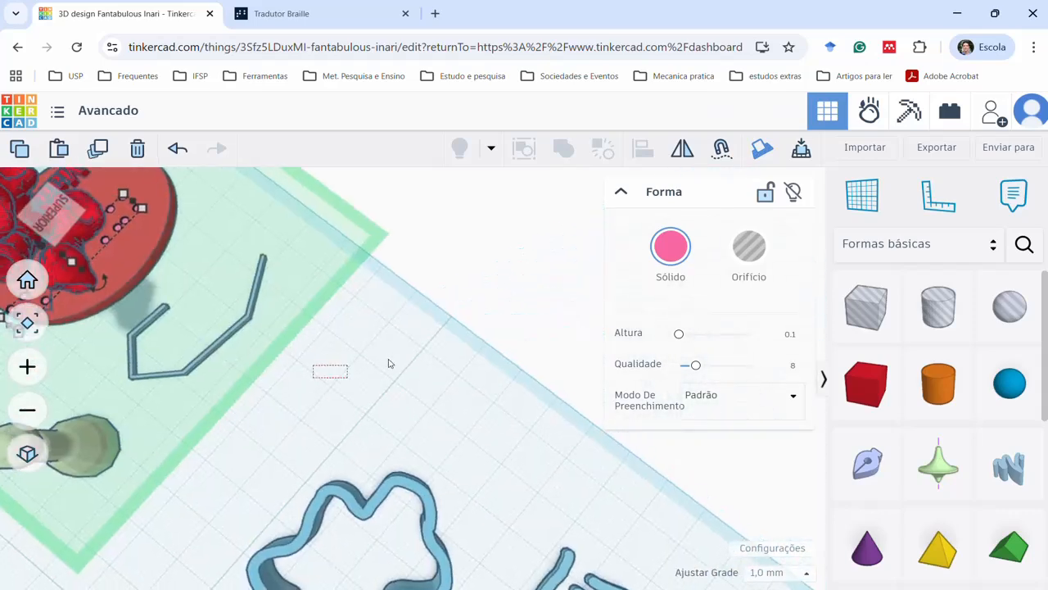
Shift the Braille dots on the base's top surface toward its outer edge, away from the trunk, using Cruise
left_click_drag(390, 363, 447, 346)
middle_click_drag(381, 348, 515, 335)
scroll(217, 271, "up", 3)
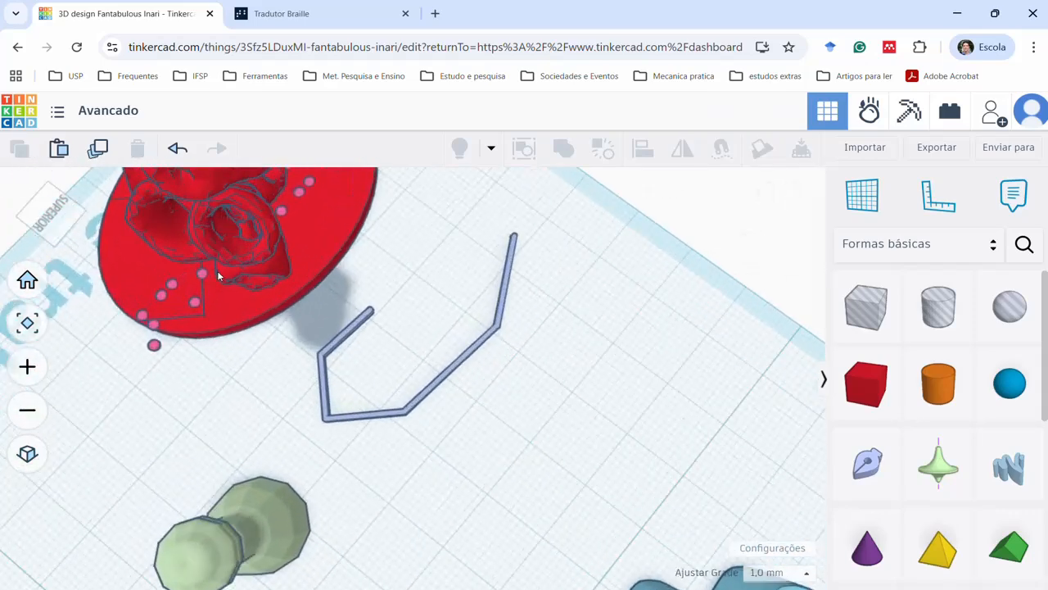
right_click_drag(223, 342, 299, 286)
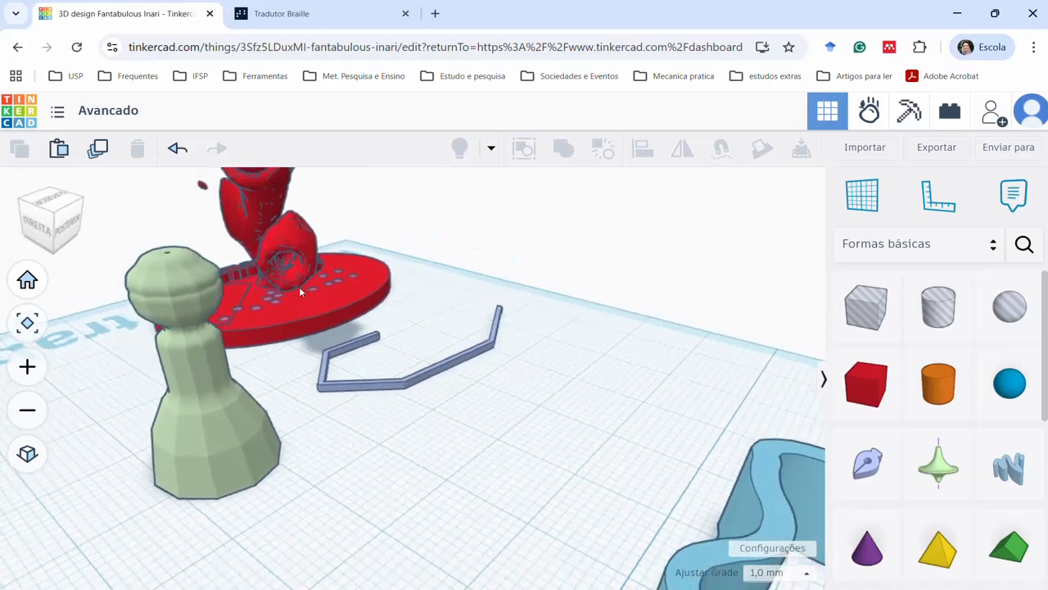
scroll(298, 292, "up", 5)
left_click(228, 323)
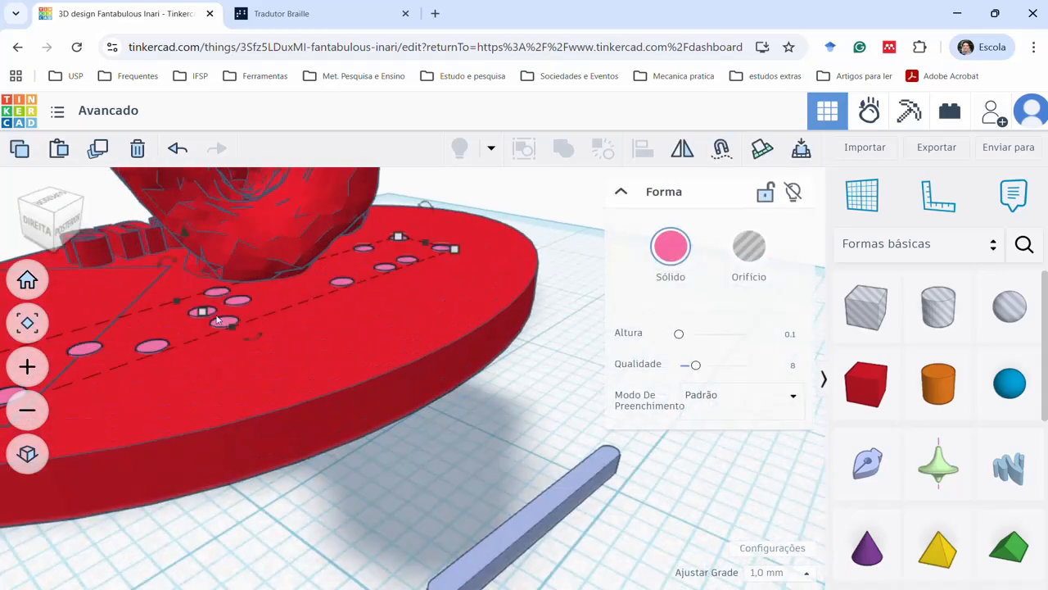
key("c")
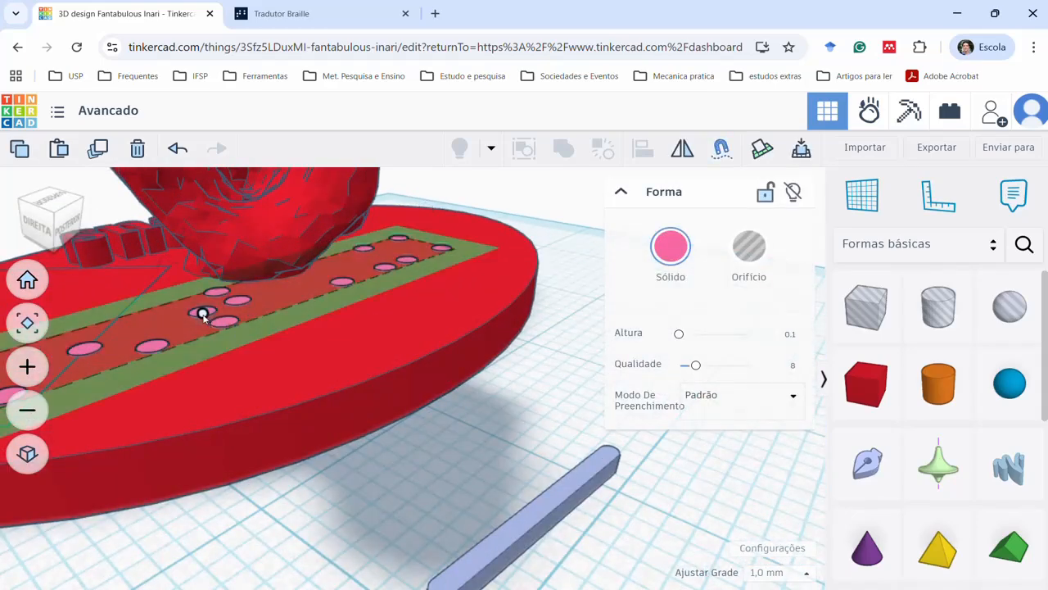
left_click_drag(202, 314, 344, 292)
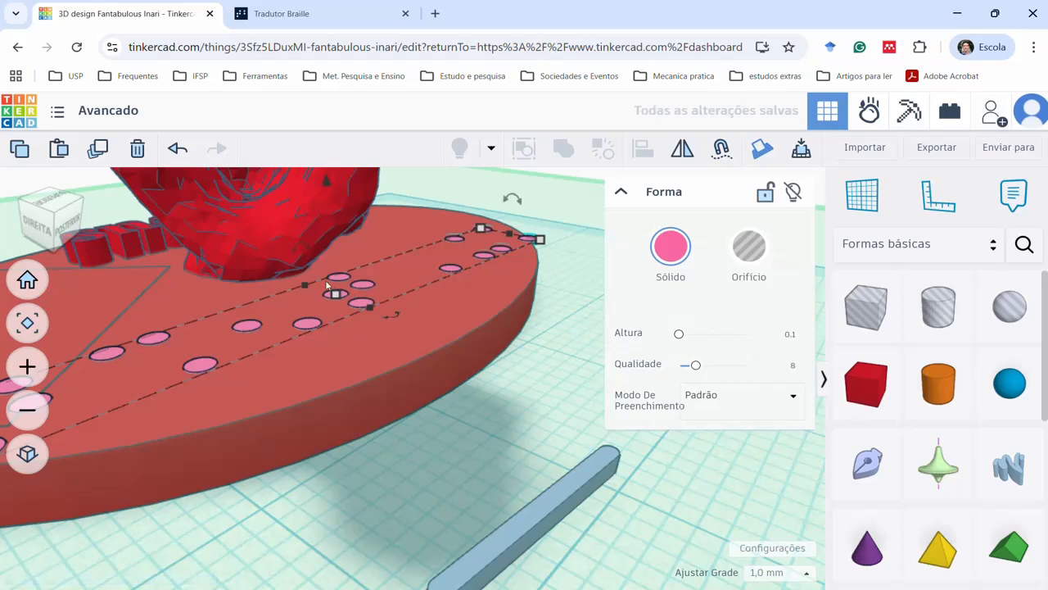
Raise the Braille dots 1 mm above the base and set them back on its top surface with Cruise
left_click_drag(326, 177, 326, 181)
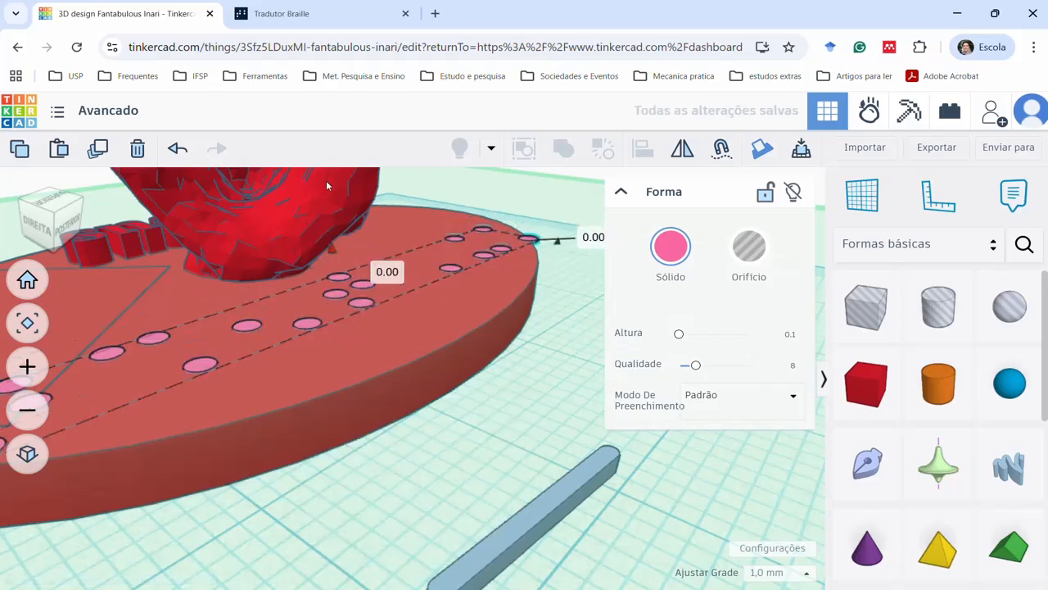
left_click_drag(331, 247, 332, 234)
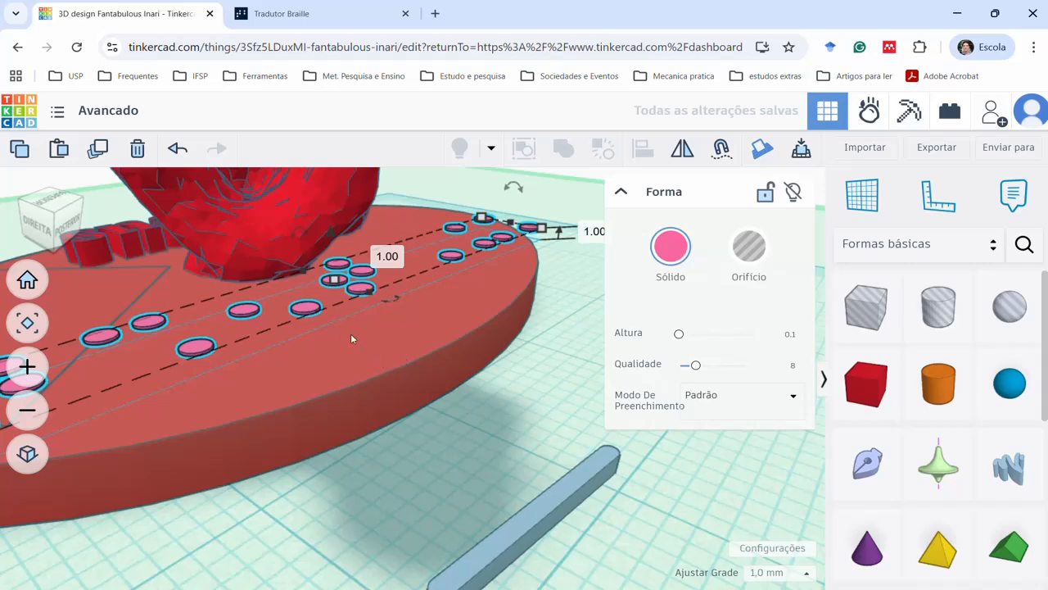
right_click_drag(354, 333, 235, 249)
key("w")
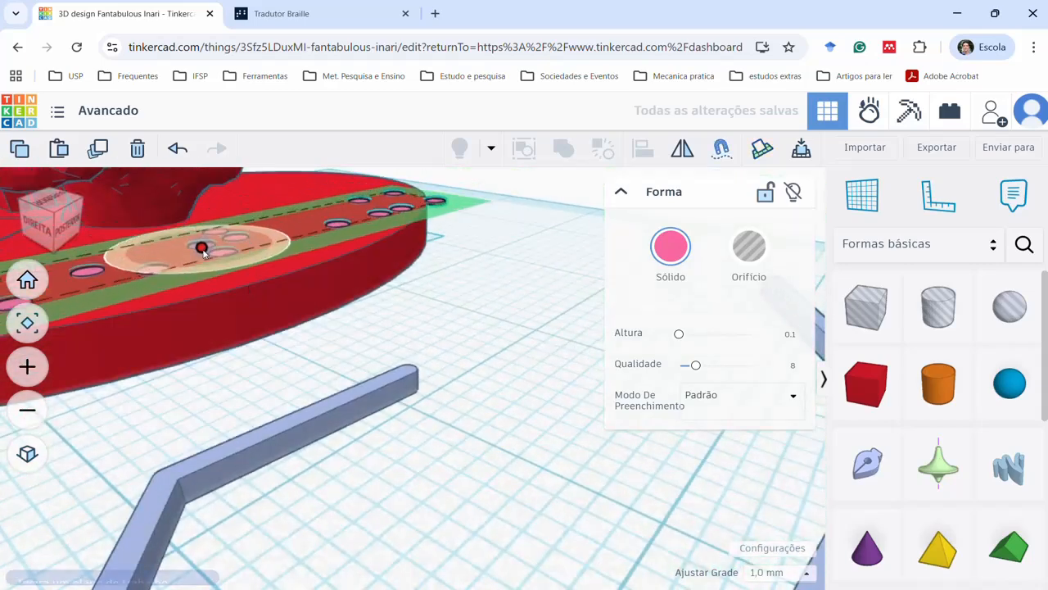
left_click(201, 244)
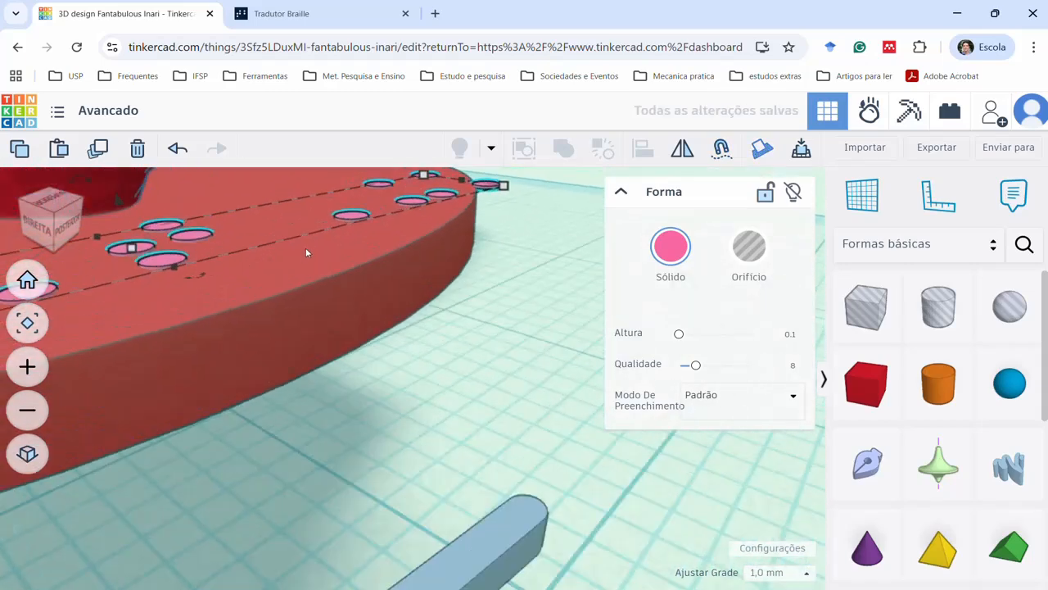
Examine from close up and from several sides how the Braille dots sit on the round base
scroll(311, 246, "up", 5)
left_click(365, 234)
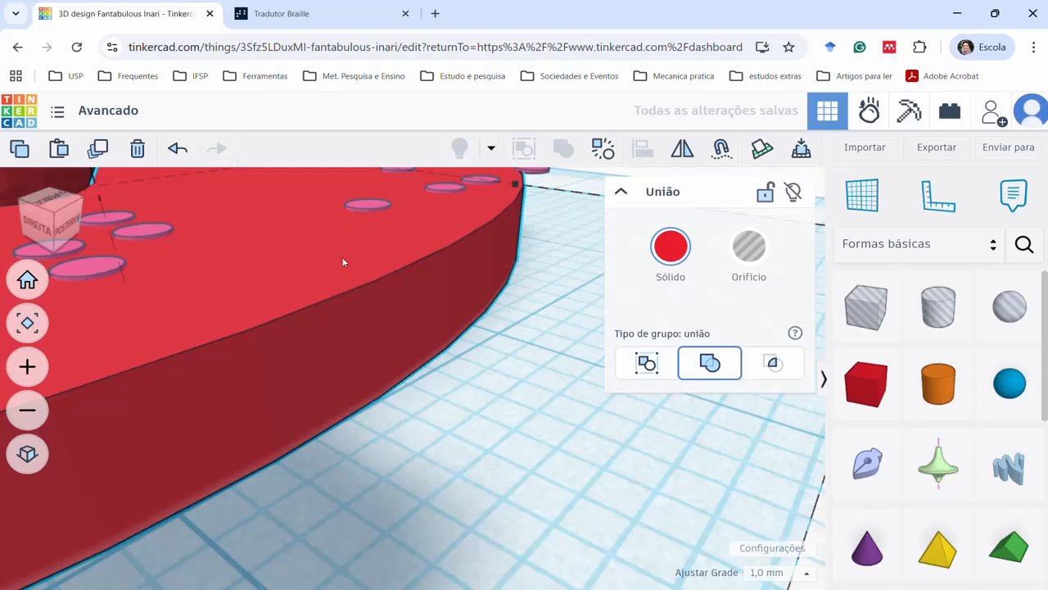
right_click_drag(343, 262, 189, 325)
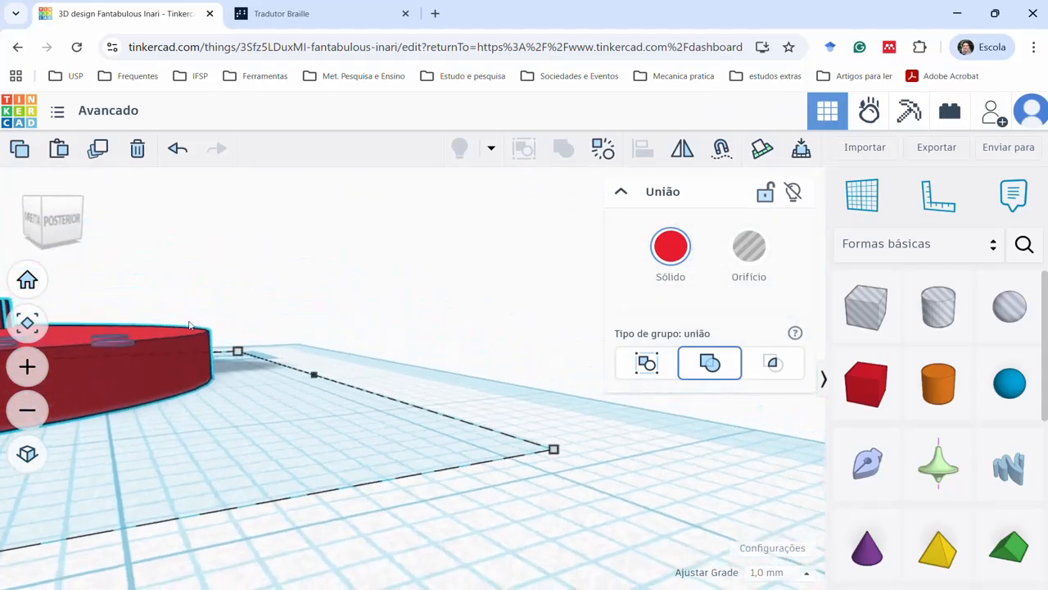
scroll(189, 325, "up", 6)
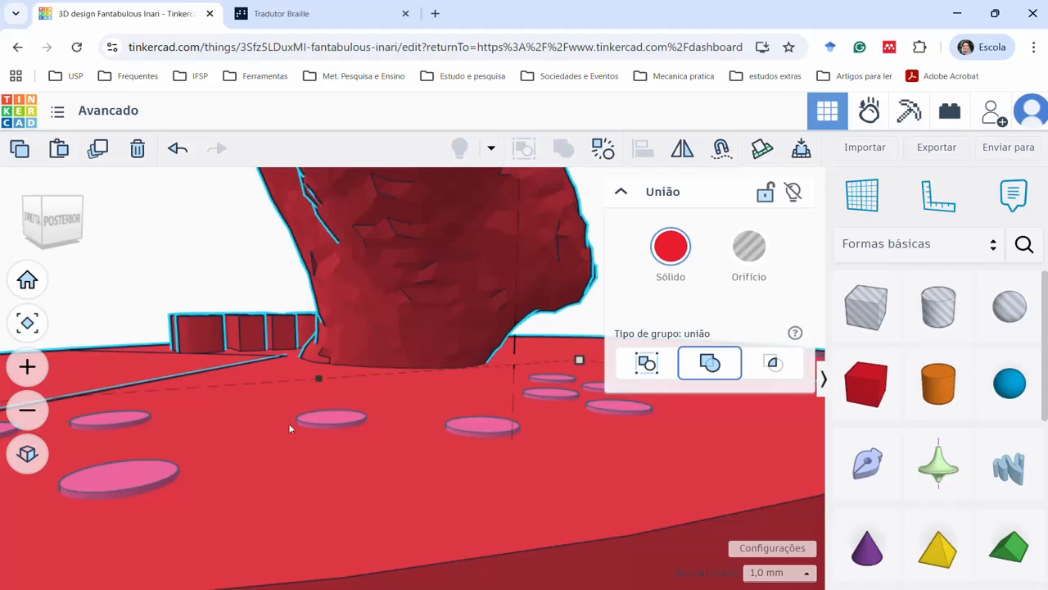
scroll(134, 476, "down", 6)
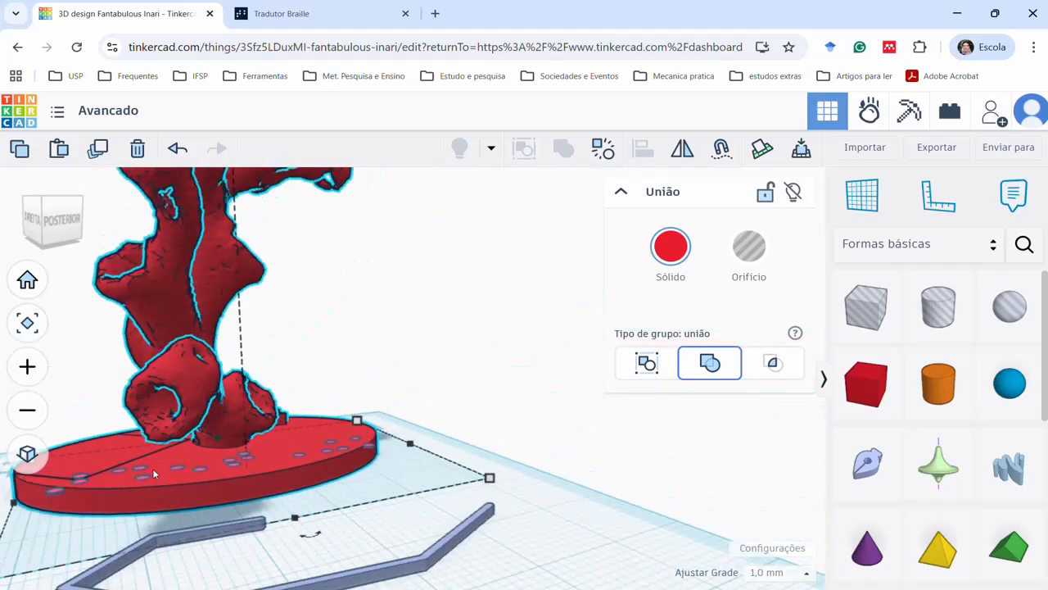
right_click_drag(450, 429, 427, 443)
right_click_drag(418, 390, 779, 367)
right_click_drag(388, 443, 572, 410)
right_click_drag(570, 410, 329, 417)
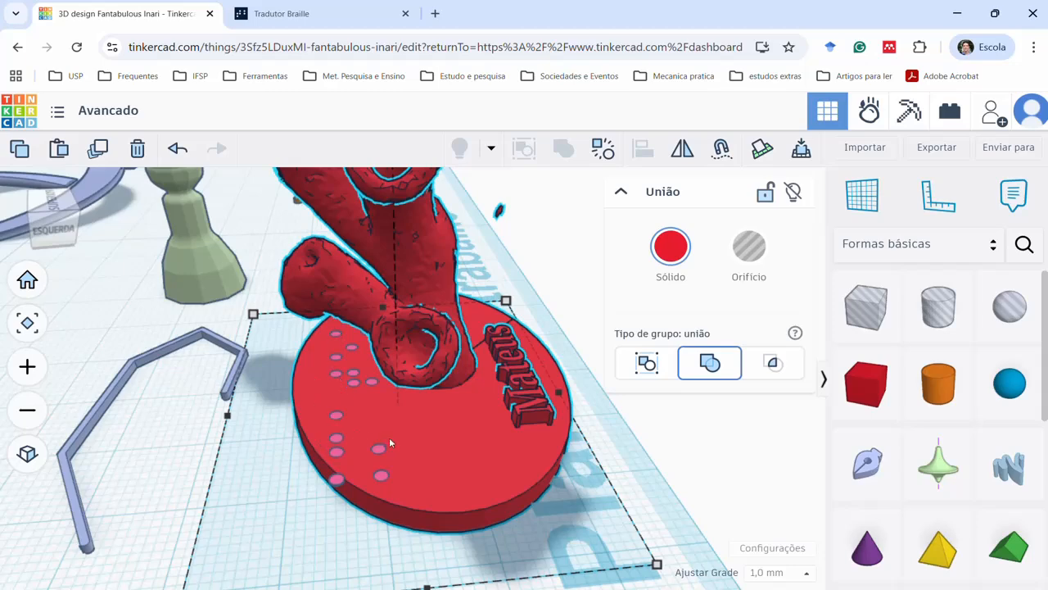
Move the Braille dots off the round base onto the workplane beside it, by about -40.46 mm and 12.14 mm
right_click_drag(433, 445, 337, 441)
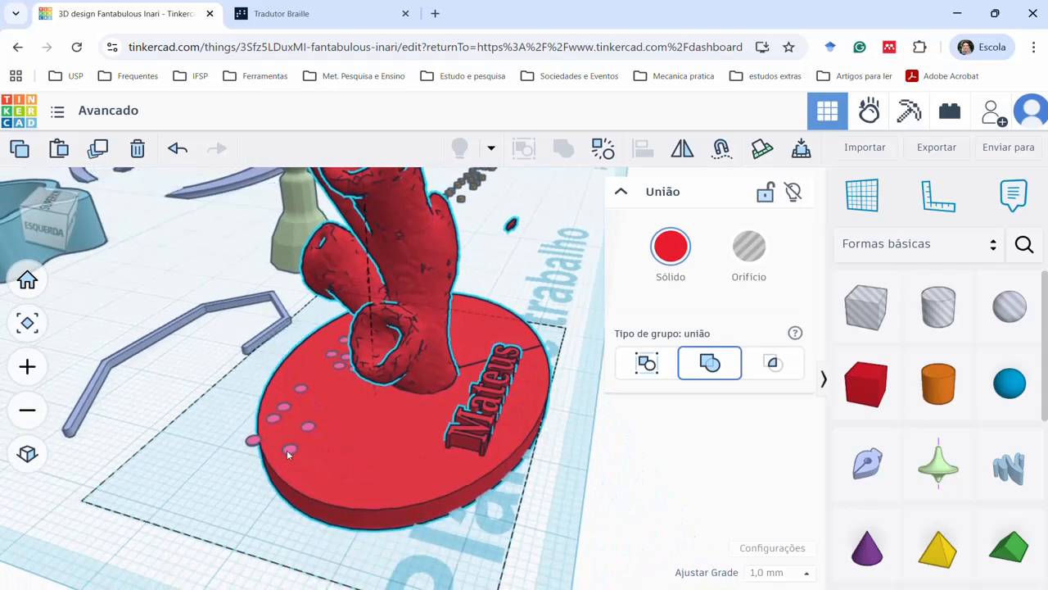
left_click_drag(287, 450, 210, 408)
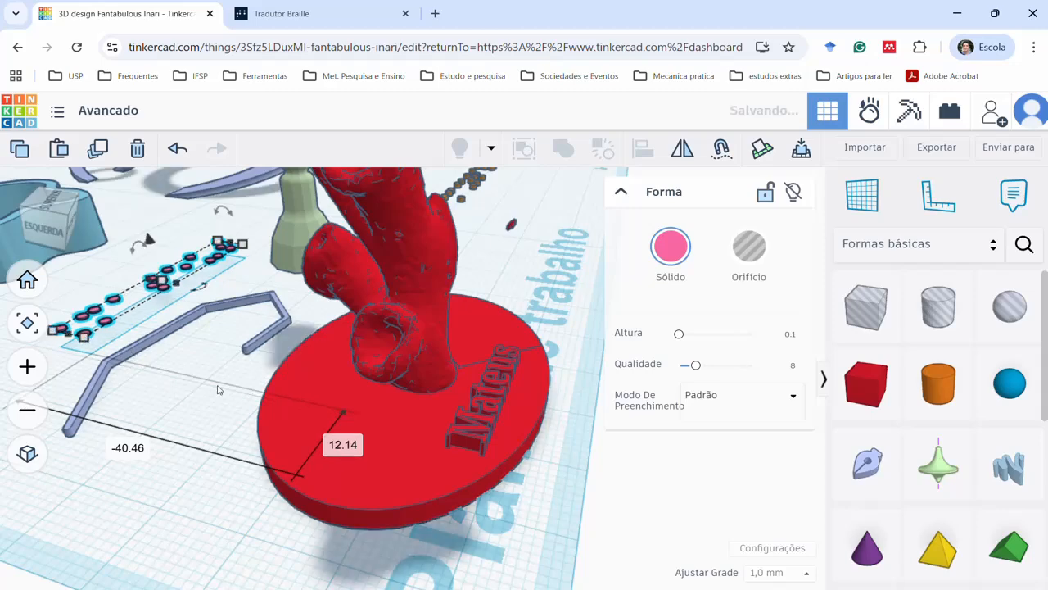